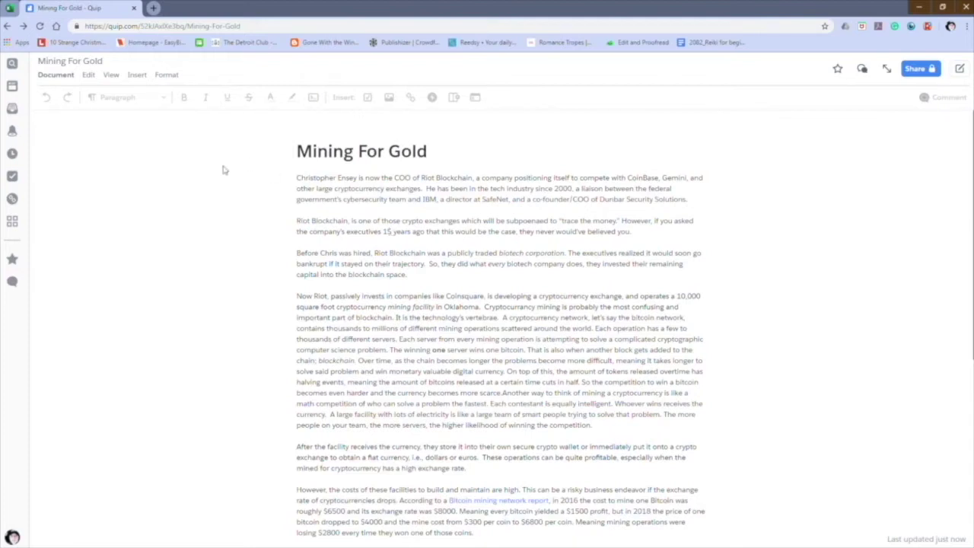
- Start editing the document, then open and close the first paragraph's comments without adding one
{"action": "scroll", "coordinate": [224, 170], "scroll_direction": "down", "scroll_amount": 5}
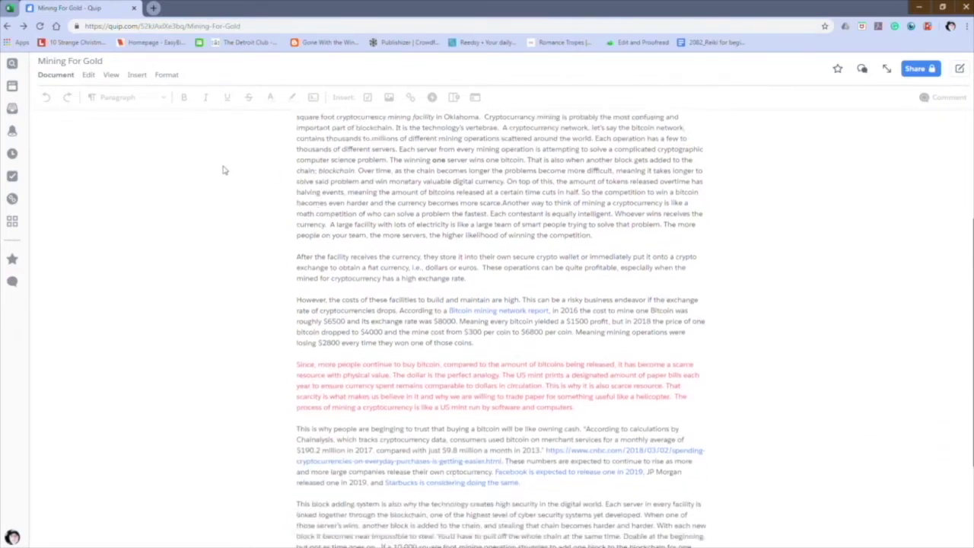
{"action": "scroll", "coordinate": [224, 170], "scroll_direction": "up", "scroll_amount": 5}
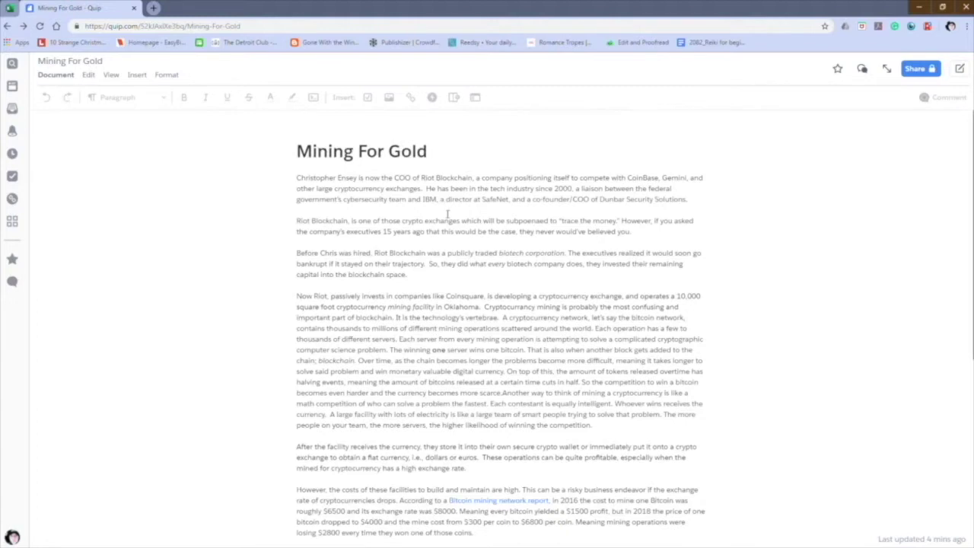
{"action": "left_click", "coordinate": [423, 200]}
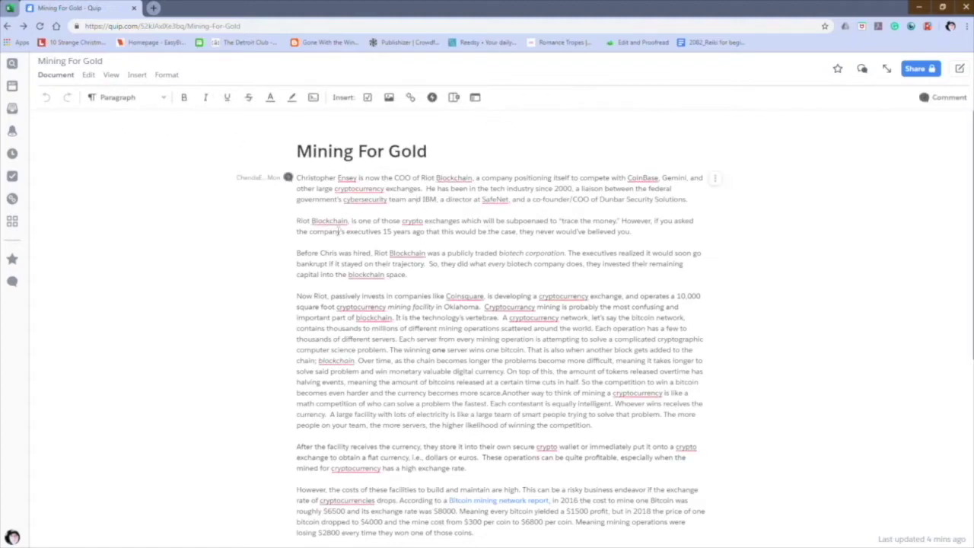
{"action": "scroll", "coordinate": [319, 241], "scroll_direction": "down", "scroll_amount": 1}
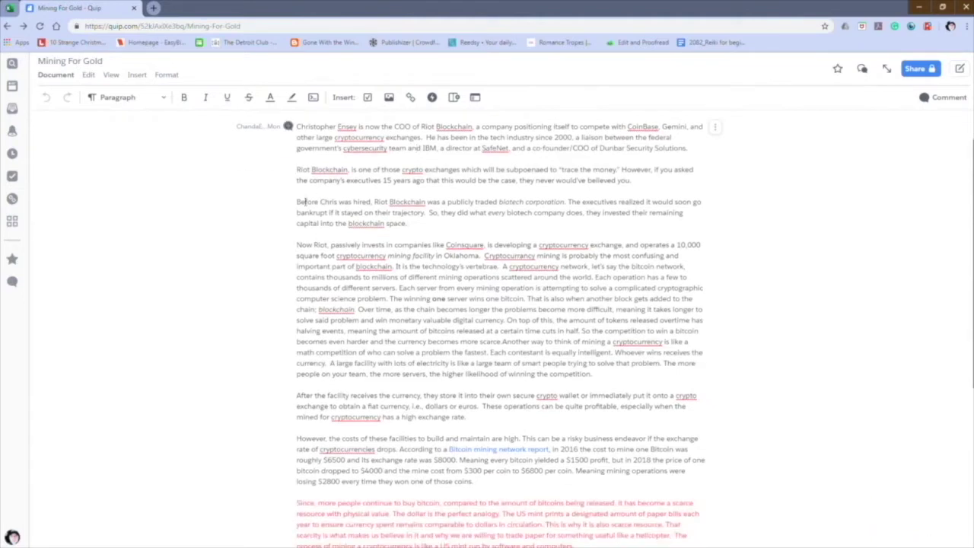
{"action": "scroll", "coordinate": [312, 221], "scroll_direction": "up", "scroll_amount": 1}
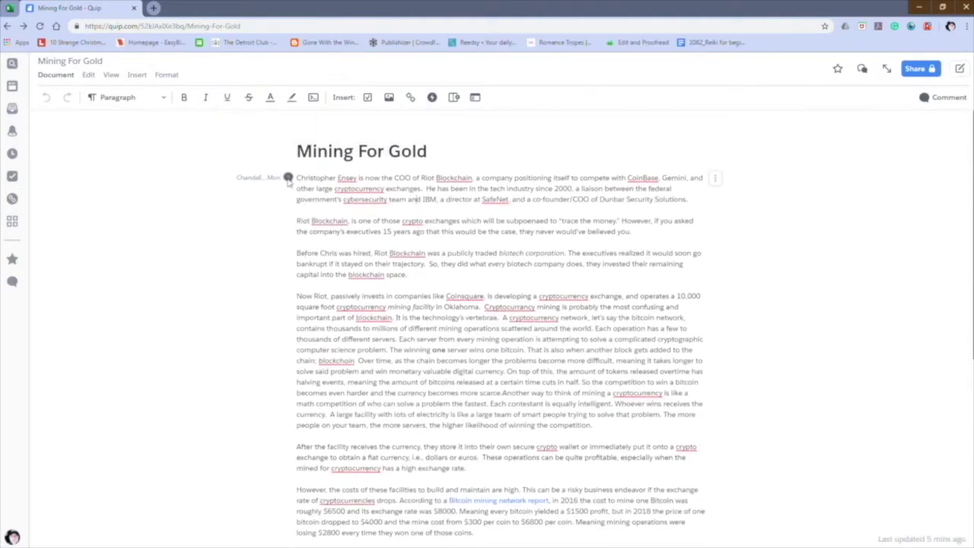
{"action": "left_click", "coordinate": [288, 178]}
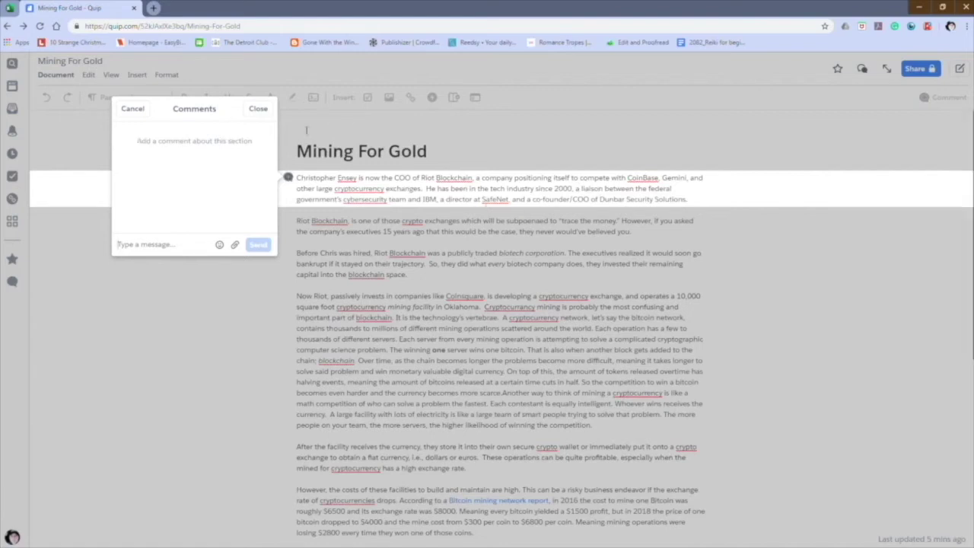
{"action": "left_click", "coordinate": [259, 109]}
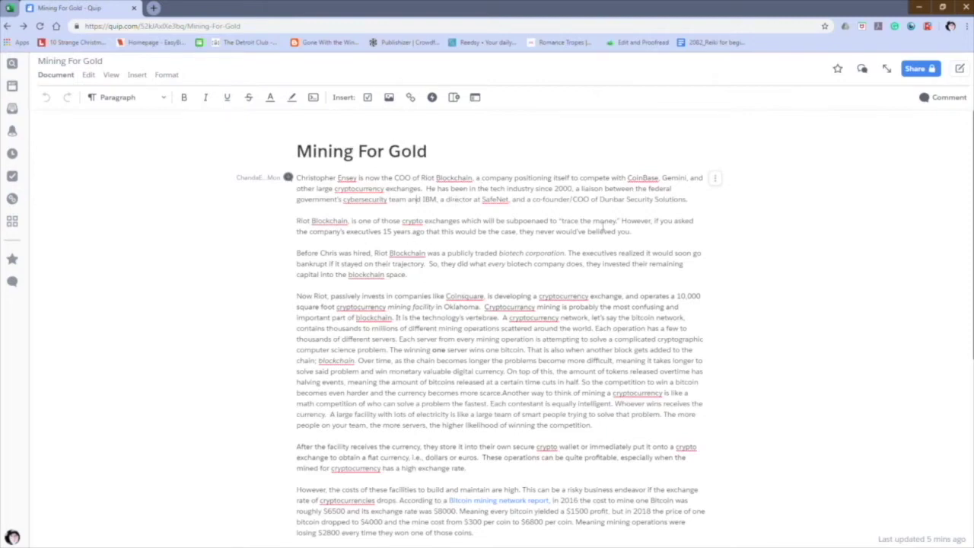
- Highlight the sentence about being subpoenaed in purple and open its comment thread
{"action": "mouse_move", "coordinate": [623, 222]}
{"action": "left_mouse_down"}
{"action": "mouse_move", "coordinate": [290, 234]}
{"action": "mouse_move", "coordinate": [288, 222]}
{"action": "left_mouse_up"}
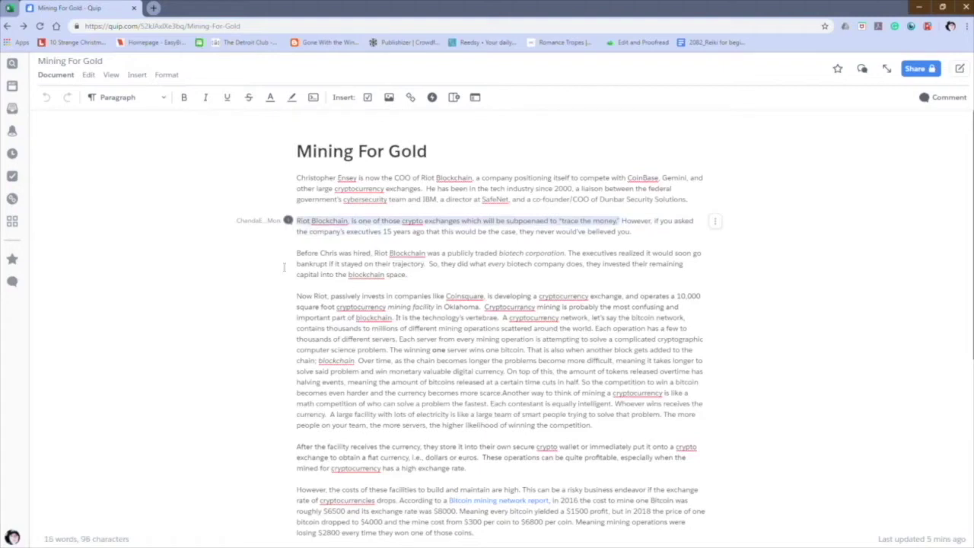
{"action": "left_click", "coordinate": [292, 97]}
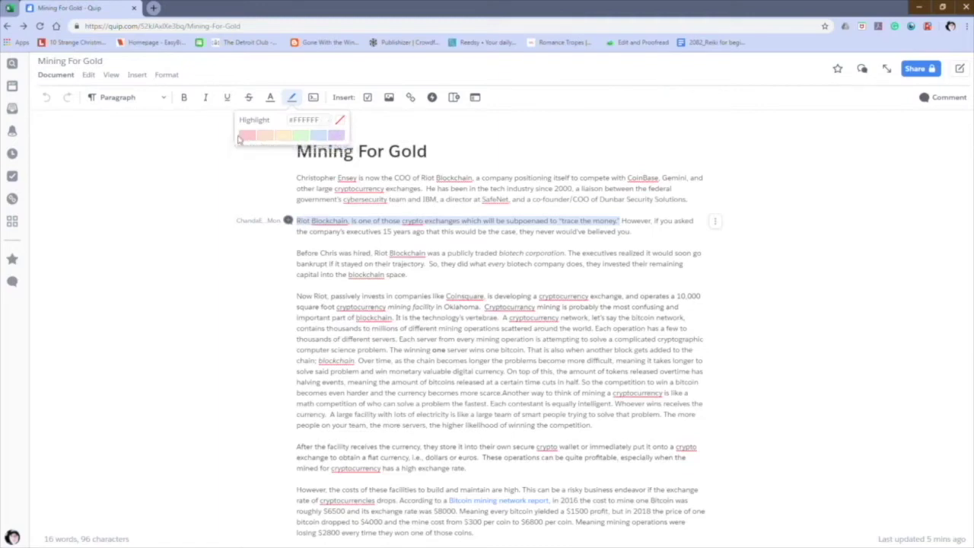
{"action": "left_click", "coordinate": [338, 139]}
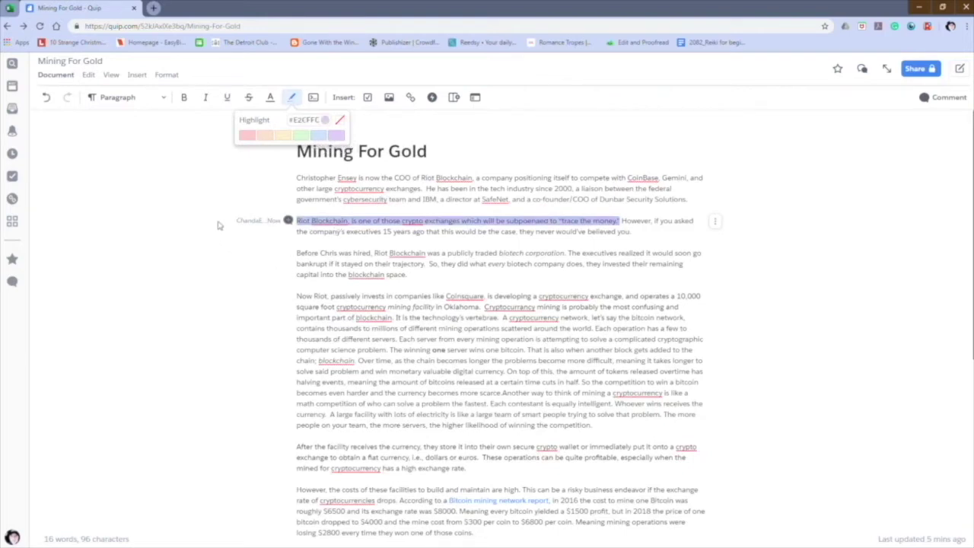
{"action": "left_click", "coordinate": [288, 220]}
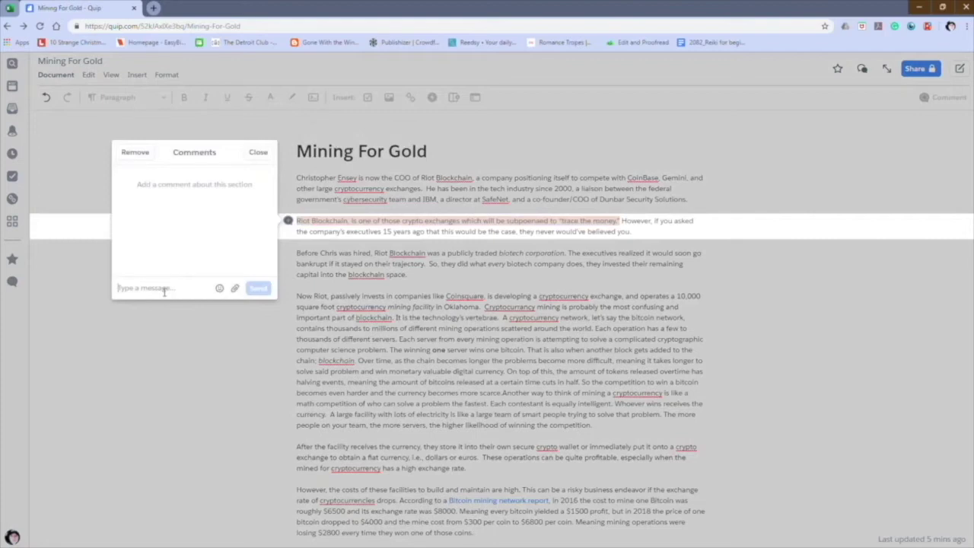
- Write a Purple comment asking how the subpoena is known and requesting a citation for the reader
{"action": "type", "text": "Pu"}
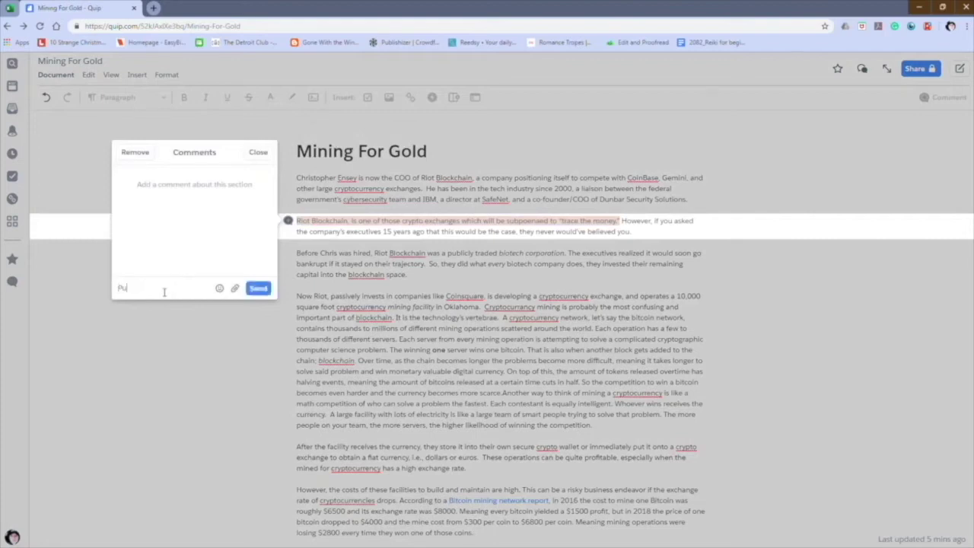
{"action": "type", "text": "rpo"}
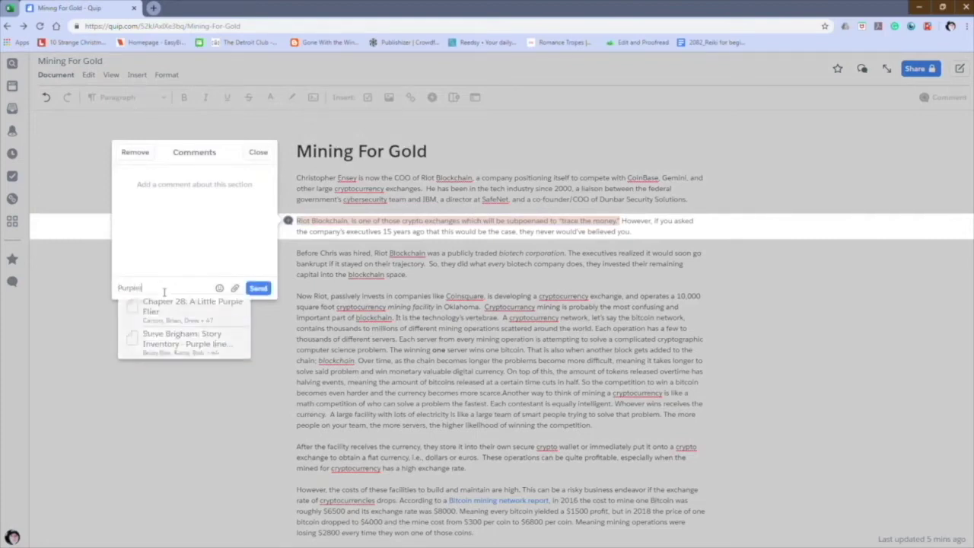
{"action": "type", "text": "s"}
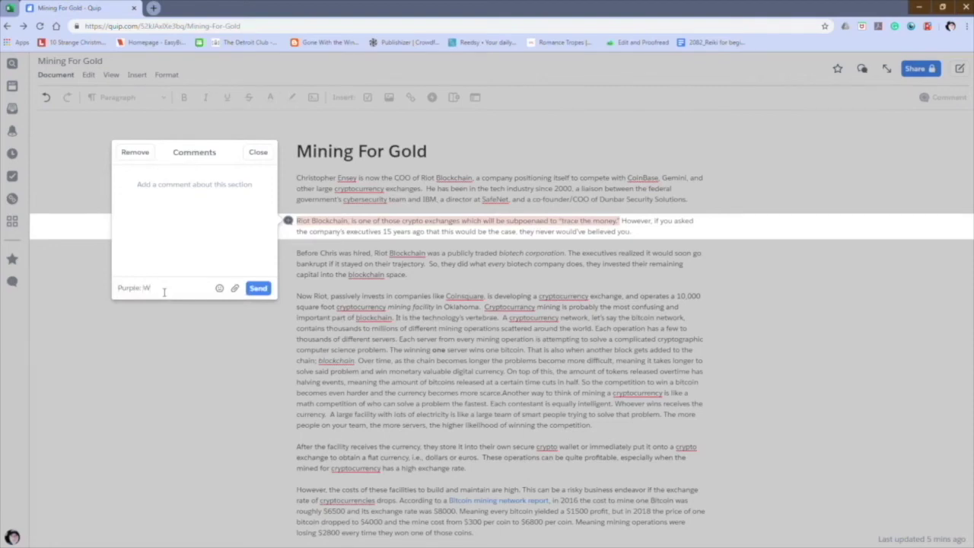
{"action": "type", "text": "Has this not there"}
{"action": "key", "text": "BackSpace"}
{"action": "key", "text": "BackSpace"}
{"action": "key", "text": "BackSpace"}
{"action": "key", "text": "BackSpace"}
{"action": "key", "text": "BackSpace"}
{"action": "key", "text": "BackSpace"}
{"action": "type", "text": "happene"}
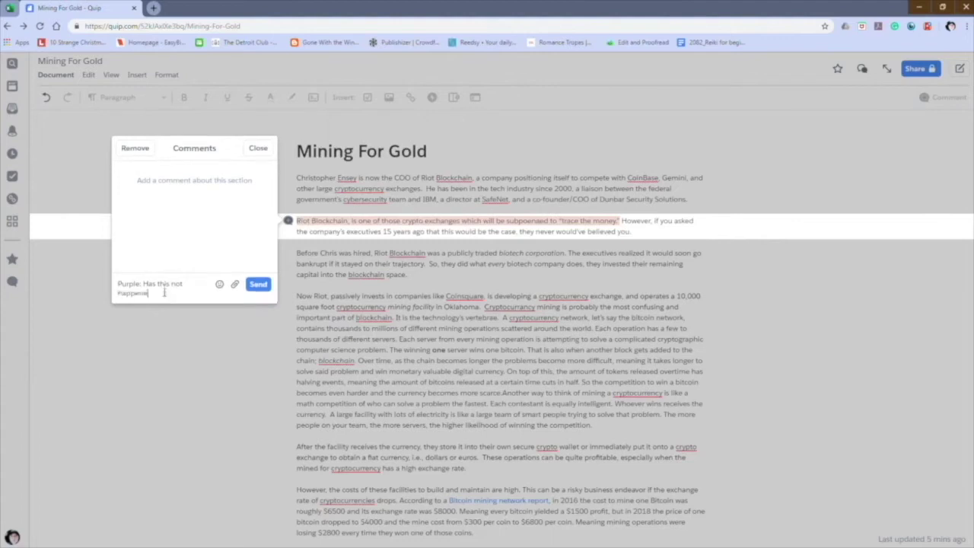
{"action": "type", "text": "d? It"}
{"action": "type", "text": "'s in headlines"}
{"action": "type", "text": "w e"}
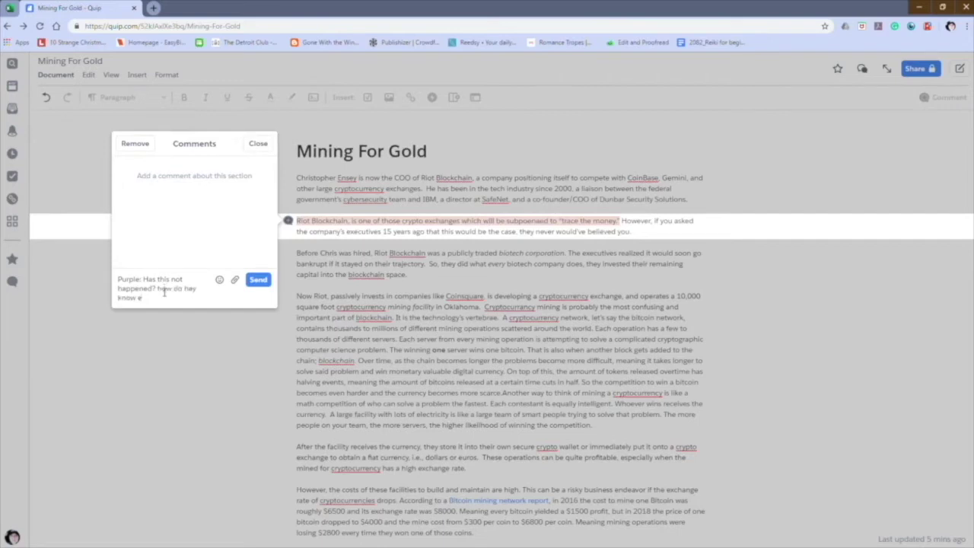
{"action": "type", "text": "hey will be"}
{"action": "left_click", "coordinate": [164, 293]}
{"action": "key", "text": "BackSpace"}
{"action": "type", "text": "H"}
{"action": "type", "text": "subpenaed"}
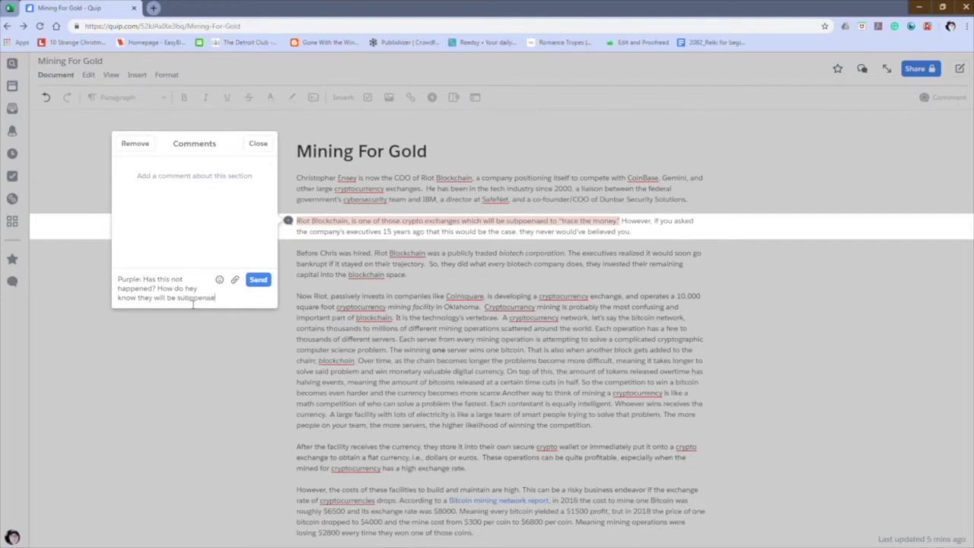
{"action": "type", "text": "d? there"}
{"action": "key", "text": "BackSpace"}
{"action": "key", "text": "BackSpace"}
{"action": "key", "text": "BackSpace"}
{"action": "key", "text": "BackSpace"}
{"action": "type", "text": "If there is a citation for this"}
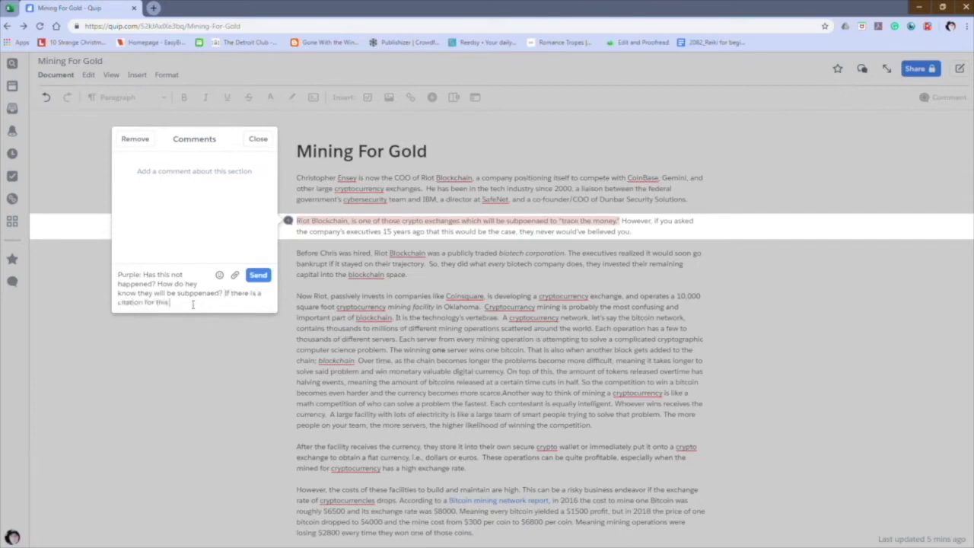
{"action": "type", "text": " information. Be sure to include"}
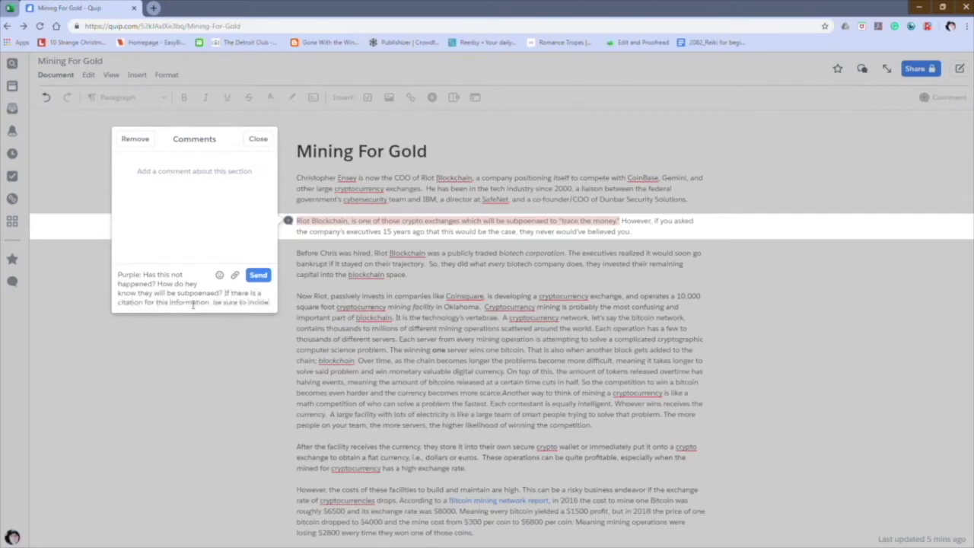
{"action": "type", "text": " it"}
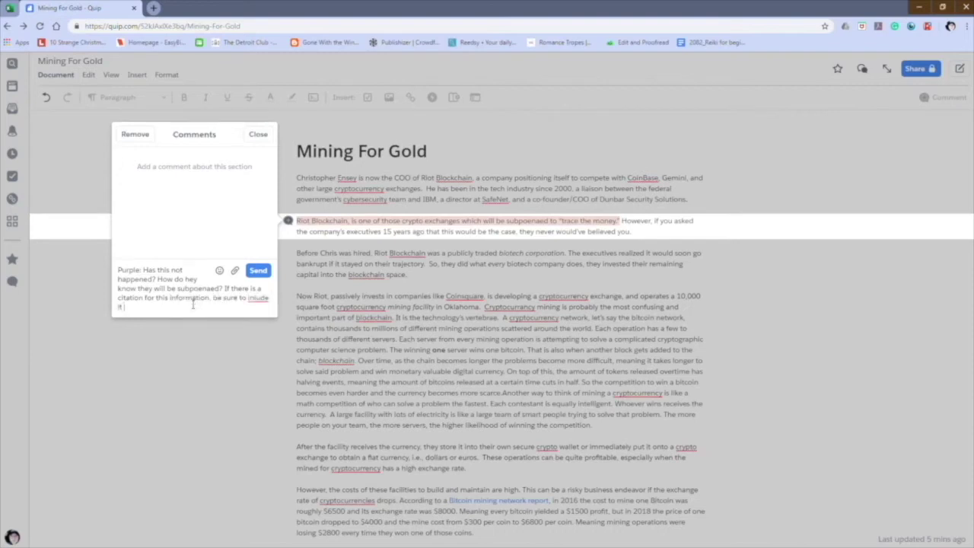
{"action": "key", "text": "BackSpace"}
{"action": "key", "text": "BackSpace"}
{"action": "key", "text": "BackSpace"}
{"action": "key", "text": "BackSpace"}
{"action": "key", "text": "BackSpace"}
{"action": "key", "text": "BackSpace"}
{"action": "type", "text": "clude it for the reader."}
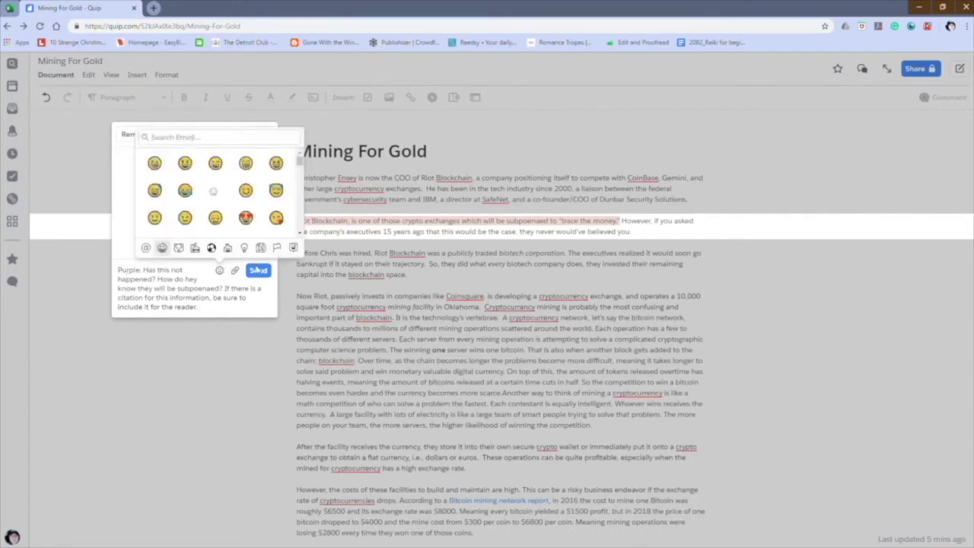
- Add a smiley after 'reader', post the comment, and return to the document
{"action": "left_click", "coordinate": [185, 165]}
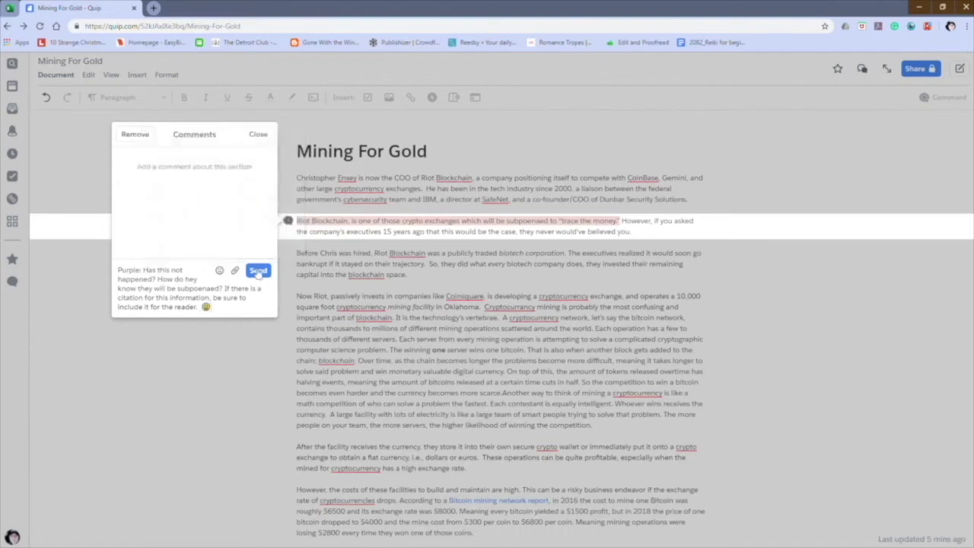
{"action": "left_click", "coordinate": [258, 271]}
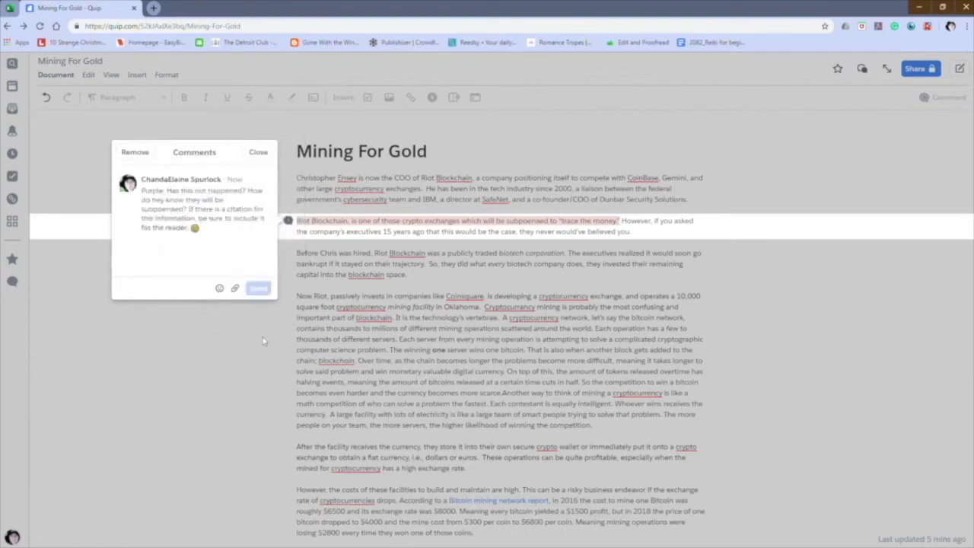
{"action": "left_click", "coordinate": [631, 231]}
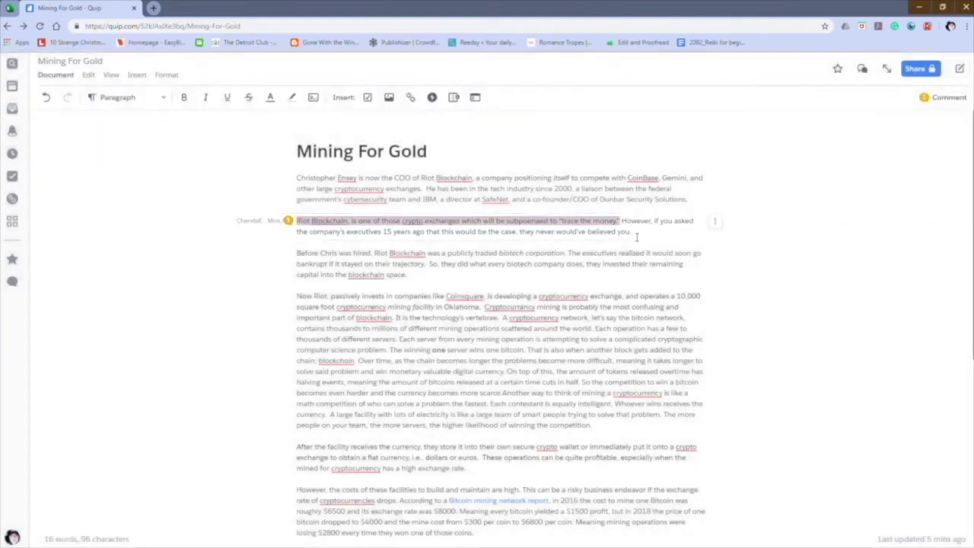
- Highlight the sentence from 'However' to 'believed you' in light blue
{"action": "left_click_drag", "start_coordinate": [622, 221], "coordinate": [631, 231]}
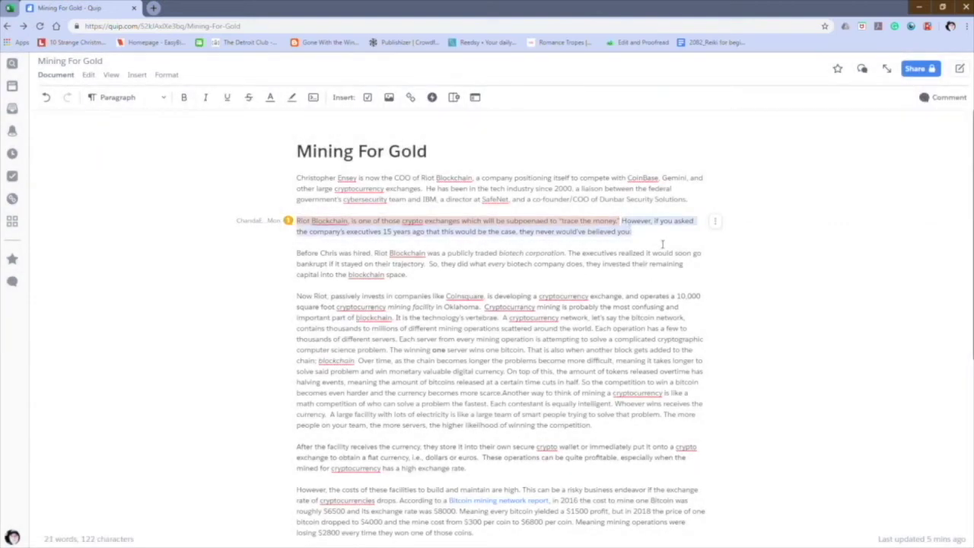
{"action": "left_click", "coordinate": [295, 100]}
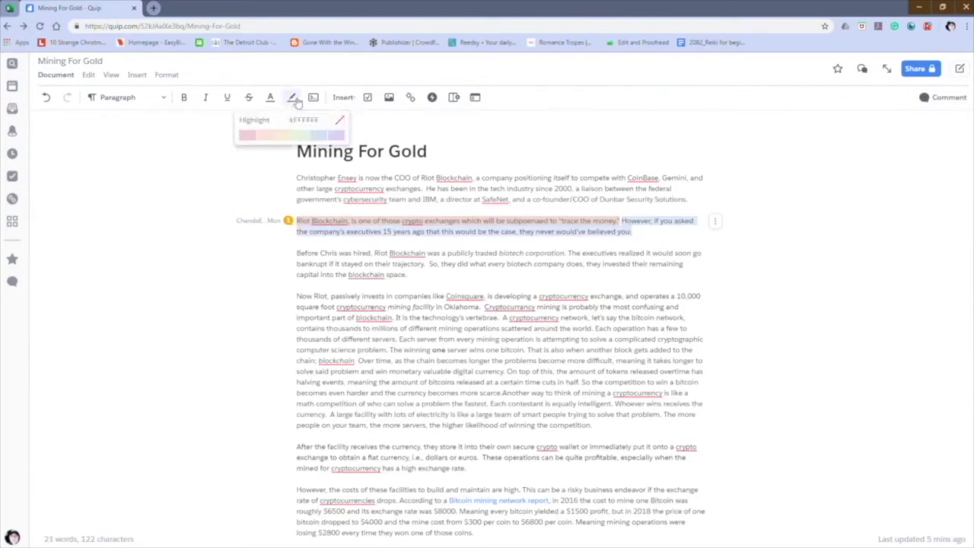
{"action": "left_click", "coordinate": [318, 136]}
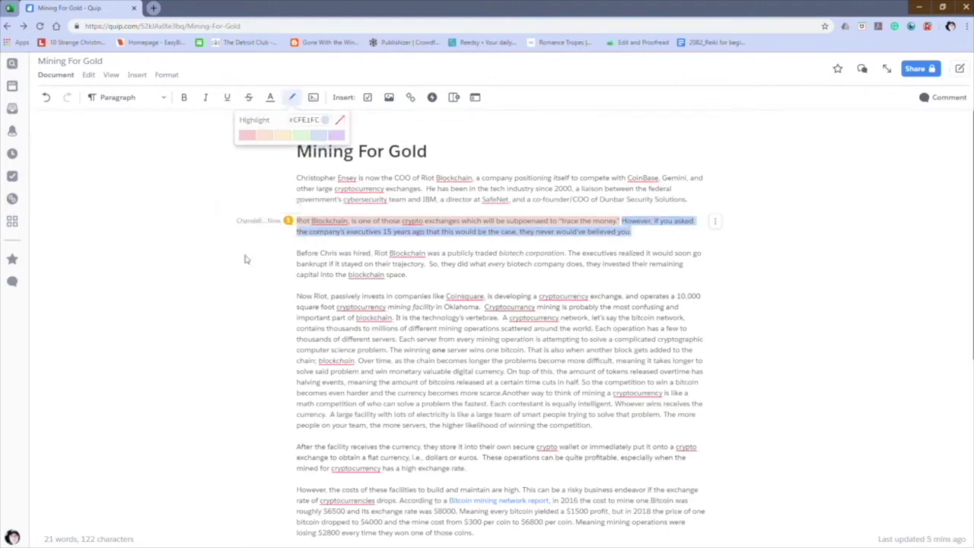
- Post 'Blue: Make your comment' in the Riot Blockchain paragraph's comment thread and close it
{"action": "left_click", "coordinate": [294, 239]}
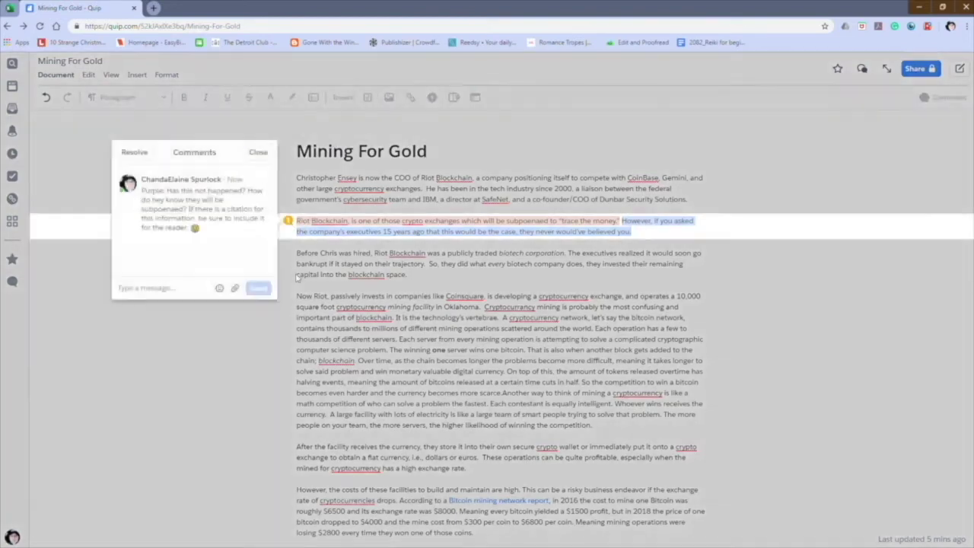
{"action": "left_click", "coordinate": [196, 289]}
{"action": "type", "text": "Blue: "}
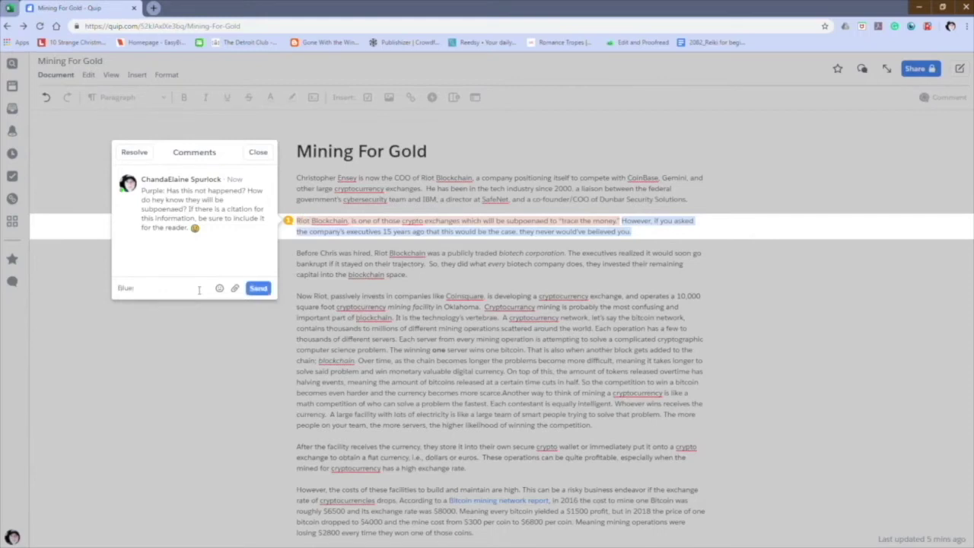
{"action": "type", "text": "Make your comments"}
{"action": "left_click", "coordinate": [258, 288]}
{"action": "left_click", "coordinate": [201, 397]}
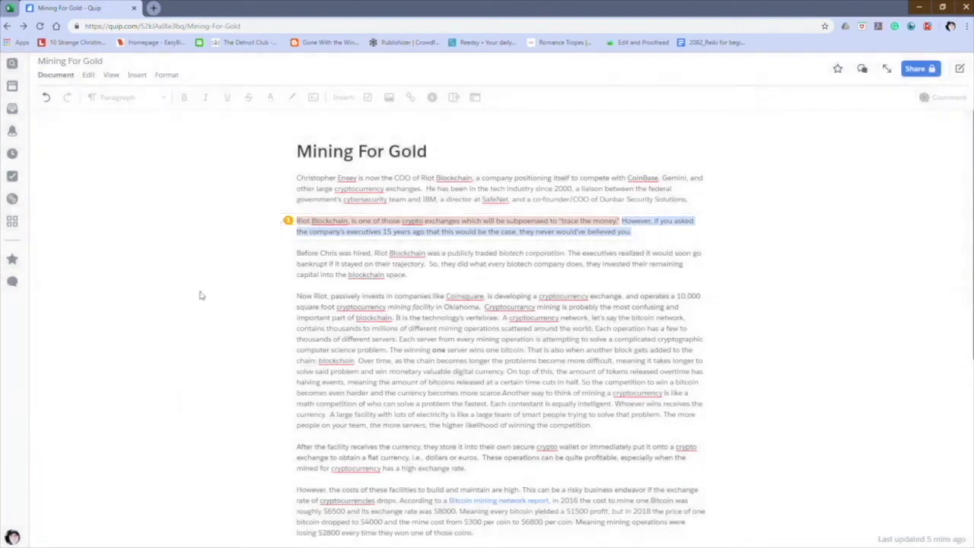
{"action": "scroll", "coordinate": [305, 237], "scroll_direction": "down", "scroll_amount": 2}
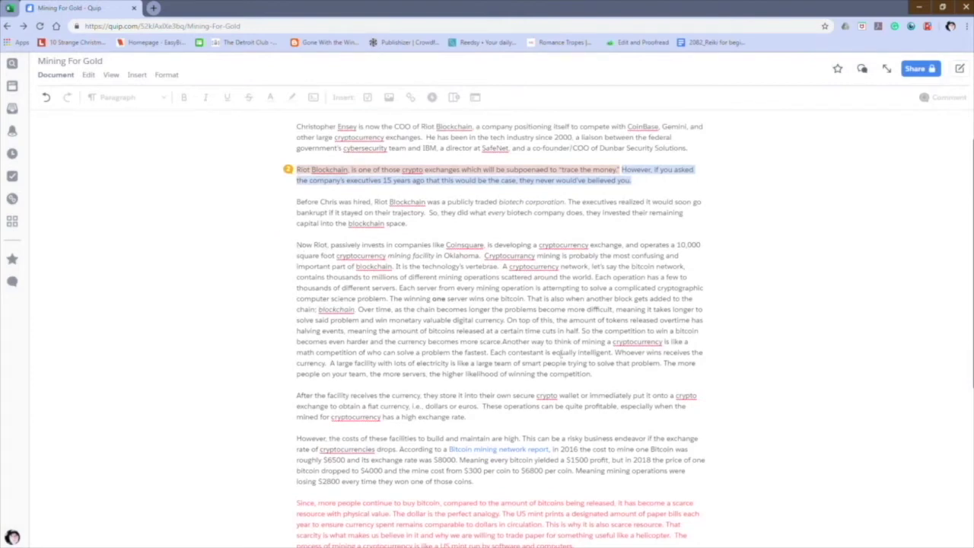
{"action": "left_click_drag", "start_coordinate": [607, 375], "coordinate": [292, 249]}
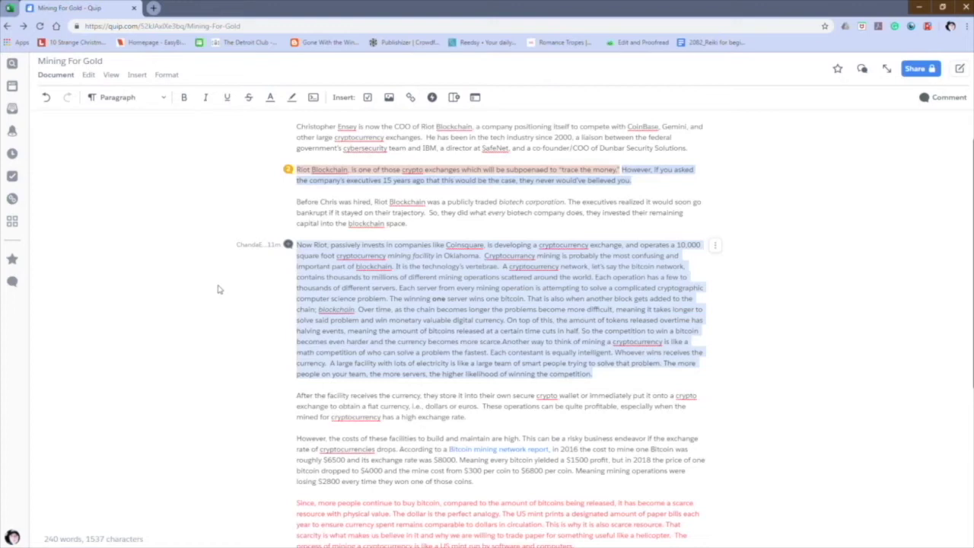
{"action": "left_click", "coordinate": [288, 244]}
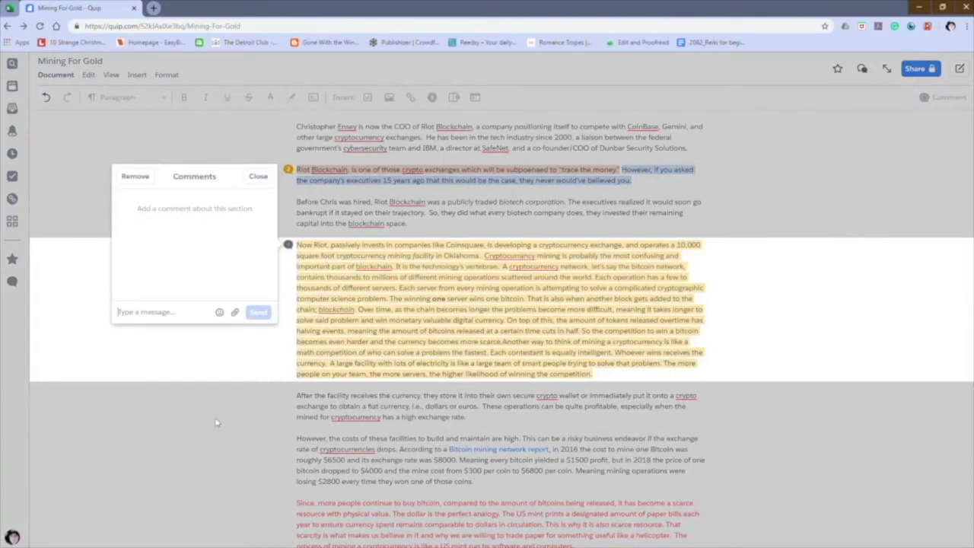
{"action": "left_click", "coordinate": [258, 177]}
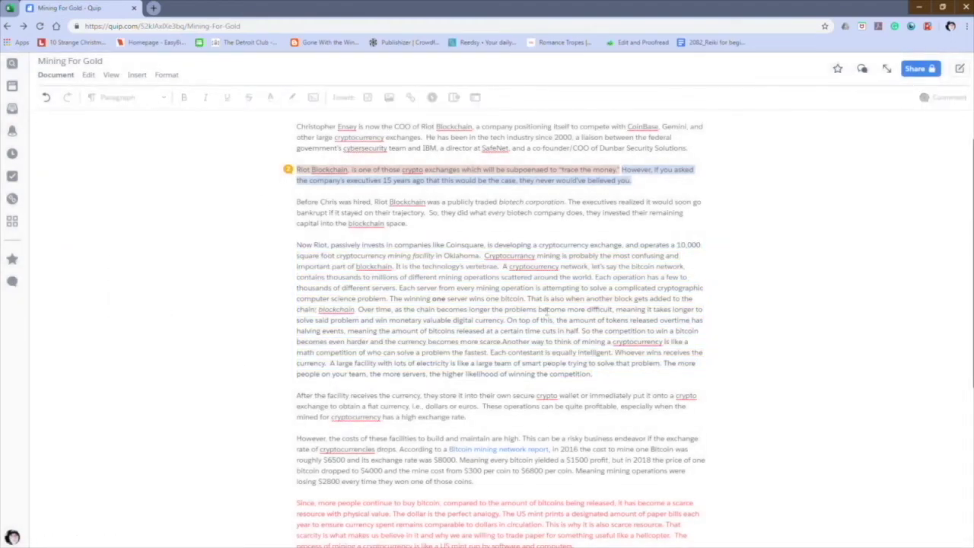
{"action": "left_click_drag", "start_coordinate": [304, 245], "coordinate": [399, 272]}
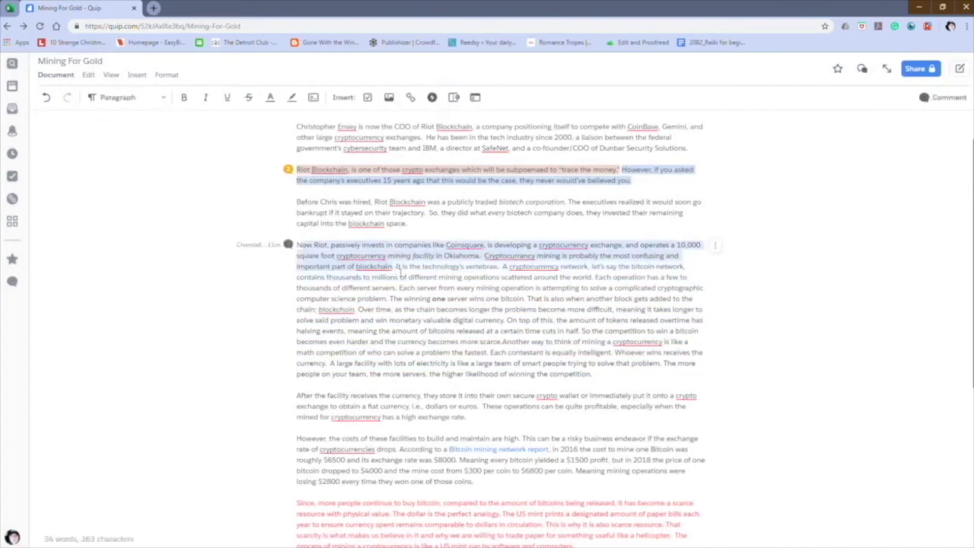
- Highlight the Now Riot paragraph's opening lines light green and post the comment 'Green: comment'
{"action": "left_click", "coordinate": [291, 97]}
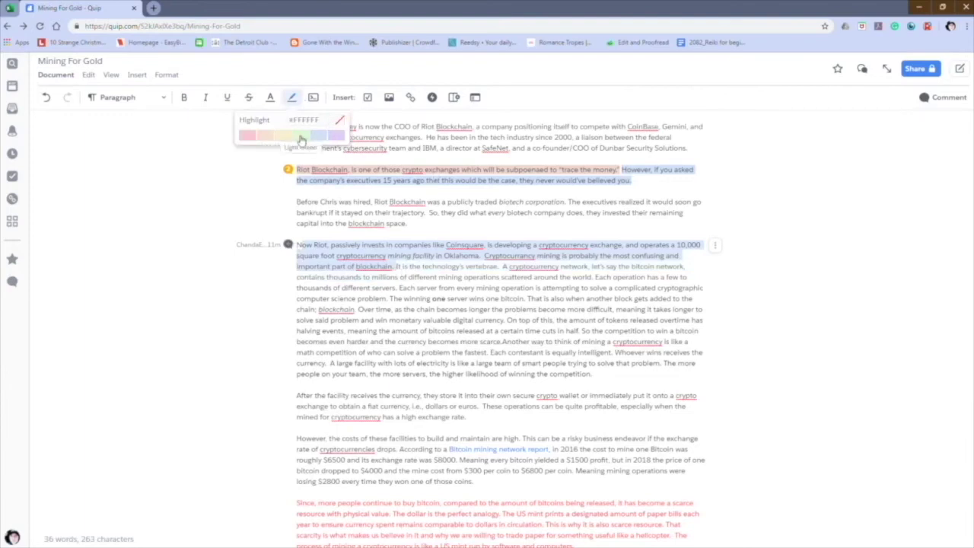
{"action": "left_click", "coordinate": [288, 245]}
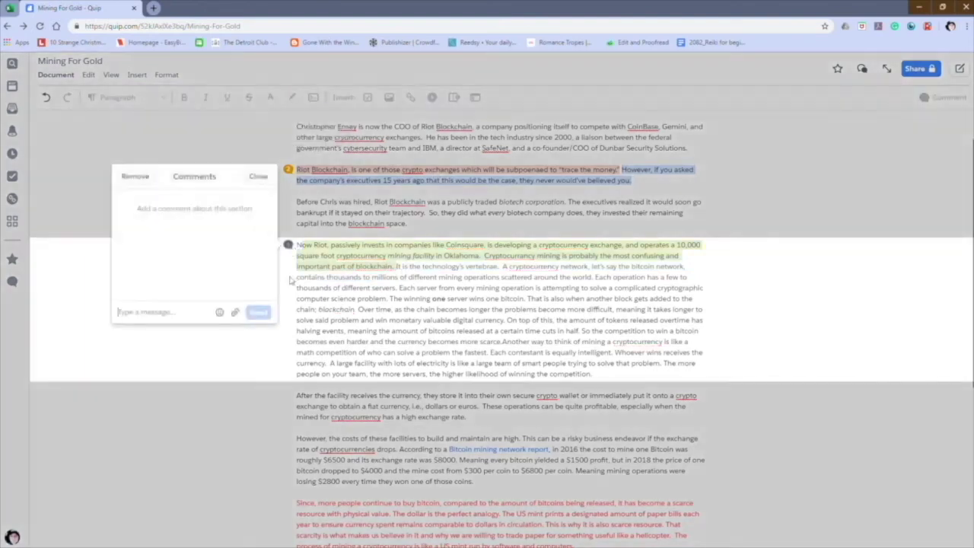
{"action": "type", "text": "Green: them"}
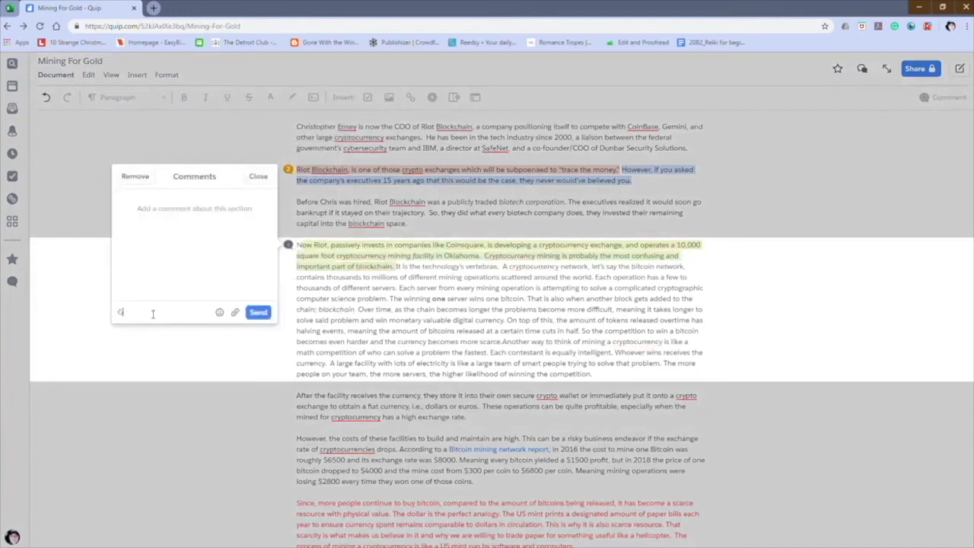
{"action": "key", "text": "BackSpace"}
{"action": "key", "text": "BackSpace"}
{"action": "key", "text": "BackSpace"}
{"action": "key", "text": "BackSpace"}
{"action": "type", "text": "Green comment"}
{"action": "key", "text": "Return"}
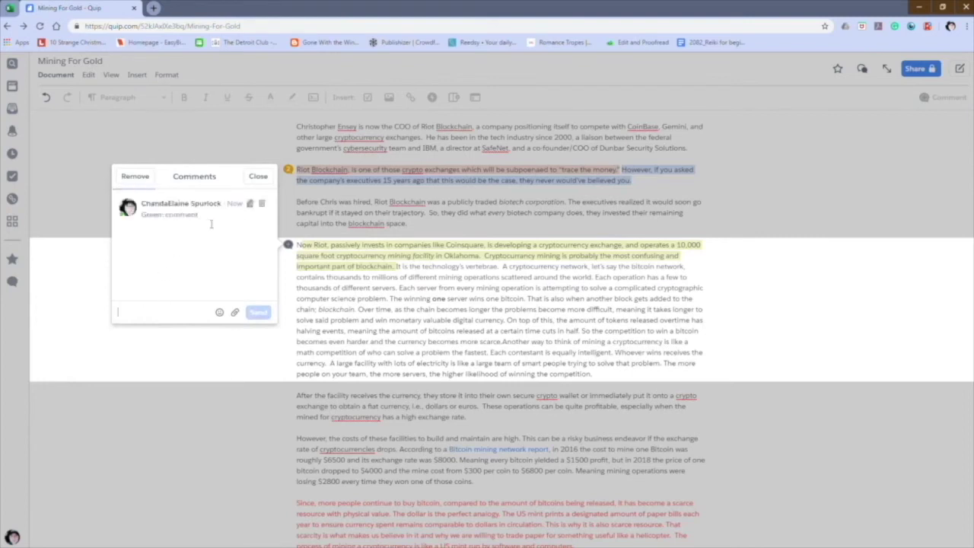
{"action": "left_click", "coordinate": [258, 175]}
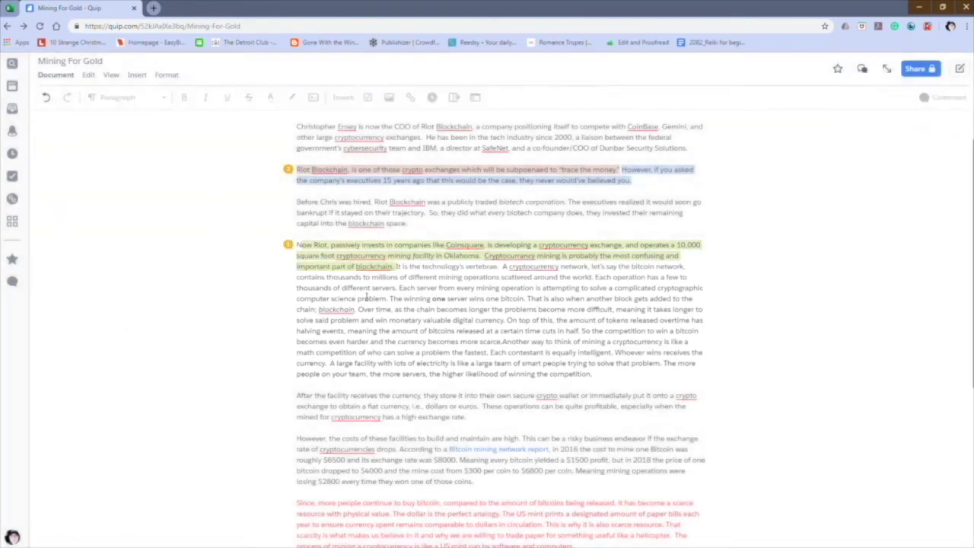
- Check the comment threads for the rest of Now Riot and the After the facility paragraph
{"action": "left_click", "coordinate": [407, 280]}
{"action": "left_click_drag", "start_coordinate": [601, 377], "coordinate": [294, 247]}
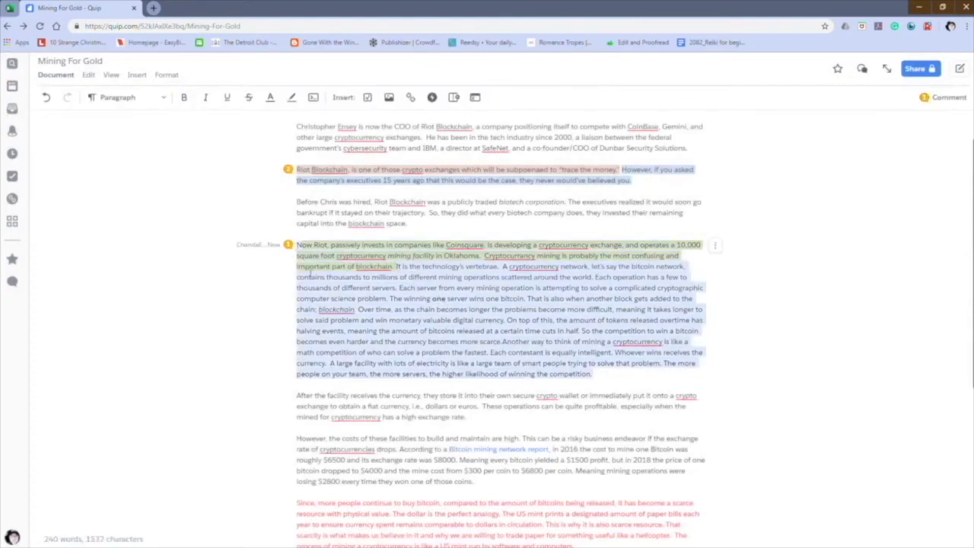
{"action": "left_click", "coordinate": [287, 245]}
{"action": "left_click", "coordinate": [258, 178]}
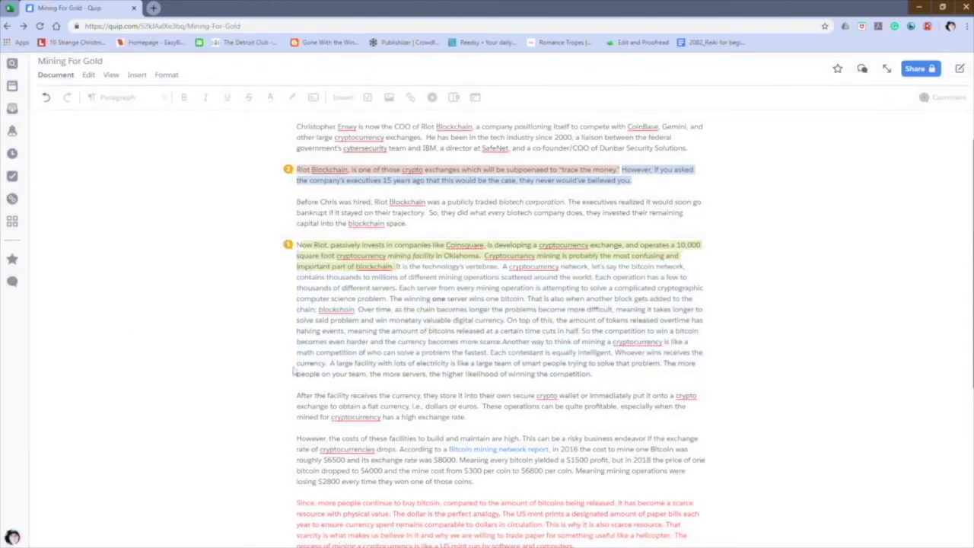
{"action": "left_click_drag", "start_coordinate": [472, 414], "coordinate": [296, 395]}
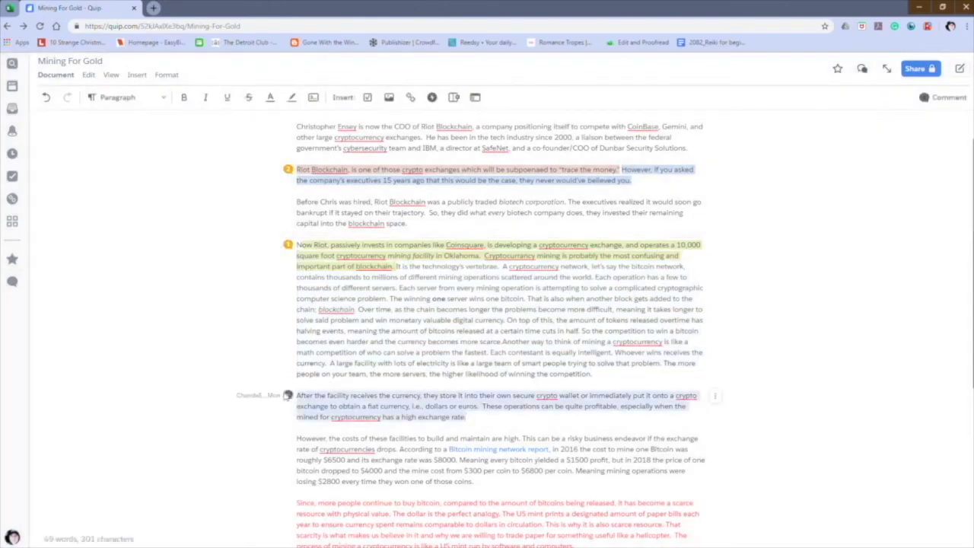
{"action": "left_click", "coordinate": [288, 395]}
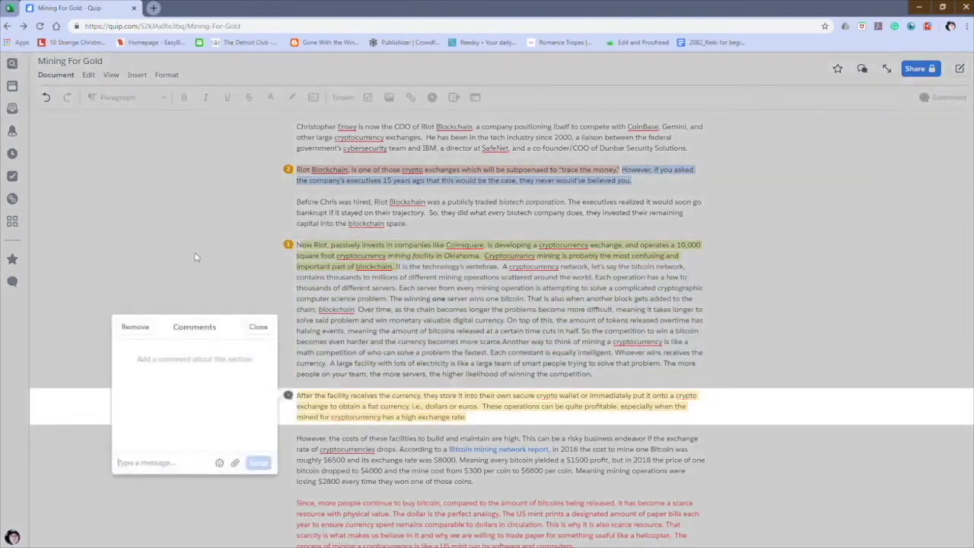
{"action": "left_click", "coordinate": [258, 327]}
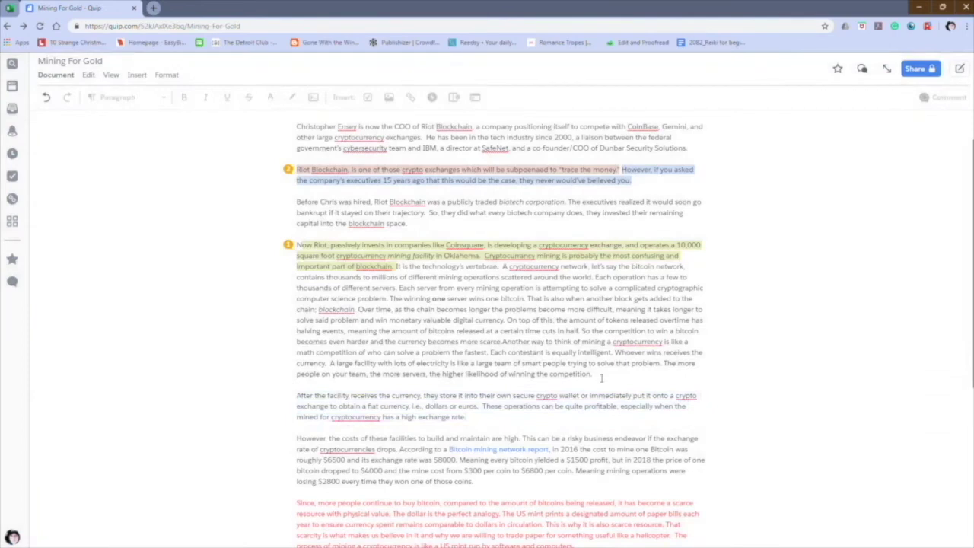
- Recheck the Now Riot paragraph's comment thread and its green-highlighted opening, then clear the selection
{"action": "left_click_drag", "start_coordinate": [601, 376], "coordinate": [296, 245]}
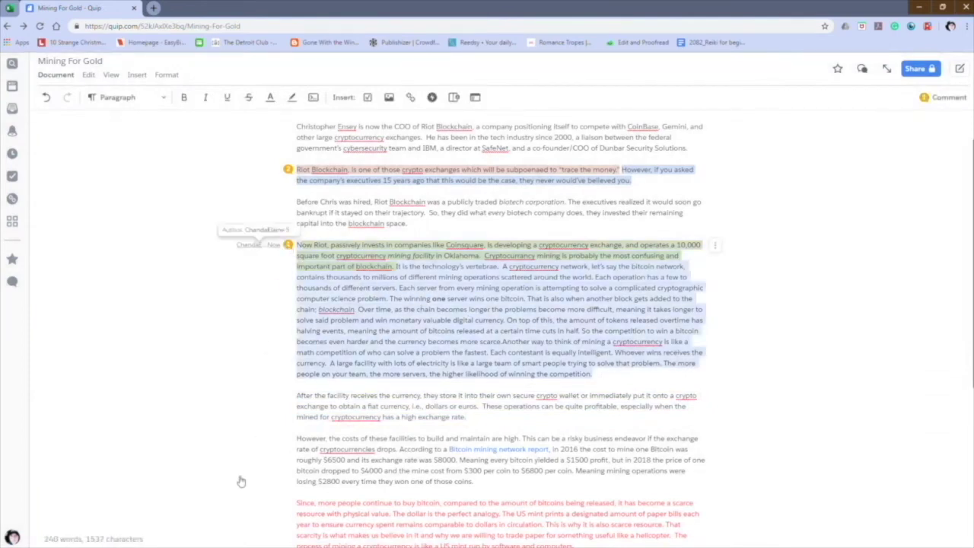
{"action": "left_click", "coordinate": [289, 246]}
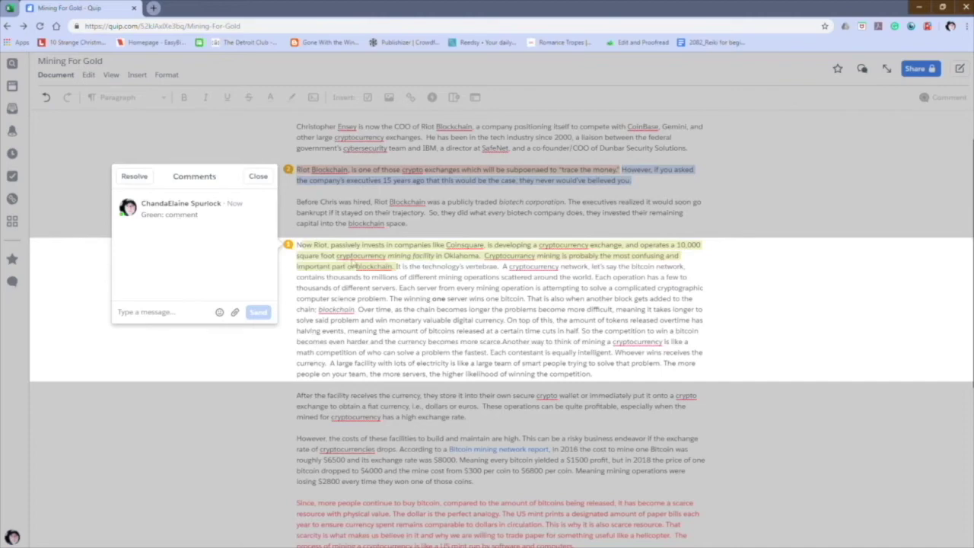
{"action": "left_click", "coordinate": [243, 158]}
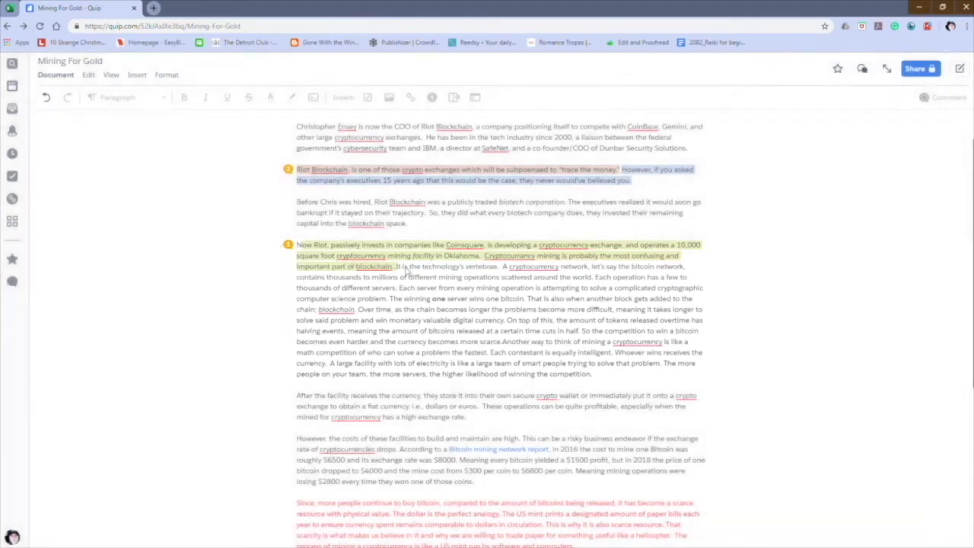
{"action": "left_click", "coordinate": [404, 268]}
{"action": "mouse_move", "coordinate": [403, 269]}
{"action": "left_mouse_down"}
{"action": "mouse_move", "coordinate": [304, 256]}
{"action": "mouse_move", "coordinate": [302, 244]}
{"action": "left_mouse_up"}
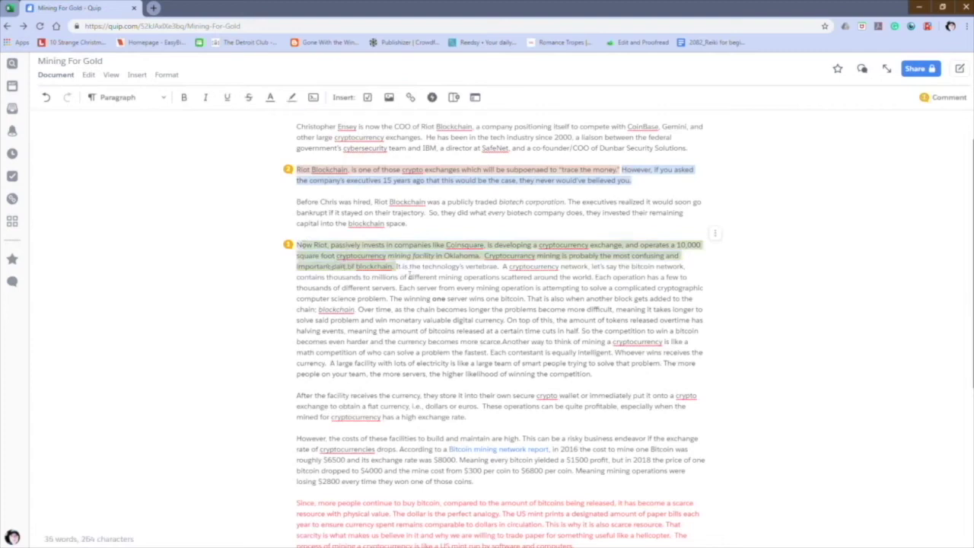
{"action": "left_click", "coordinate": [410, 274]}
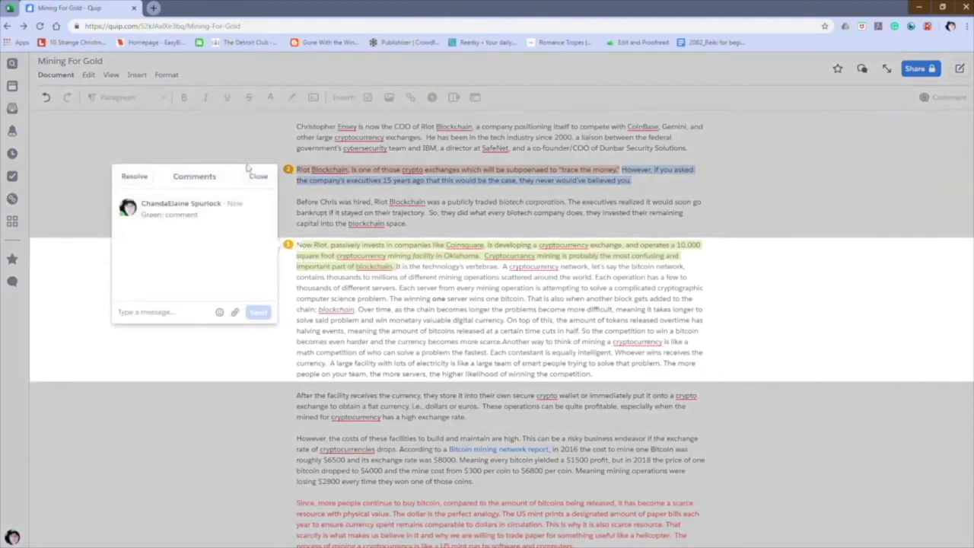
{"action": "left_click", "coordinate": [126, 172]}
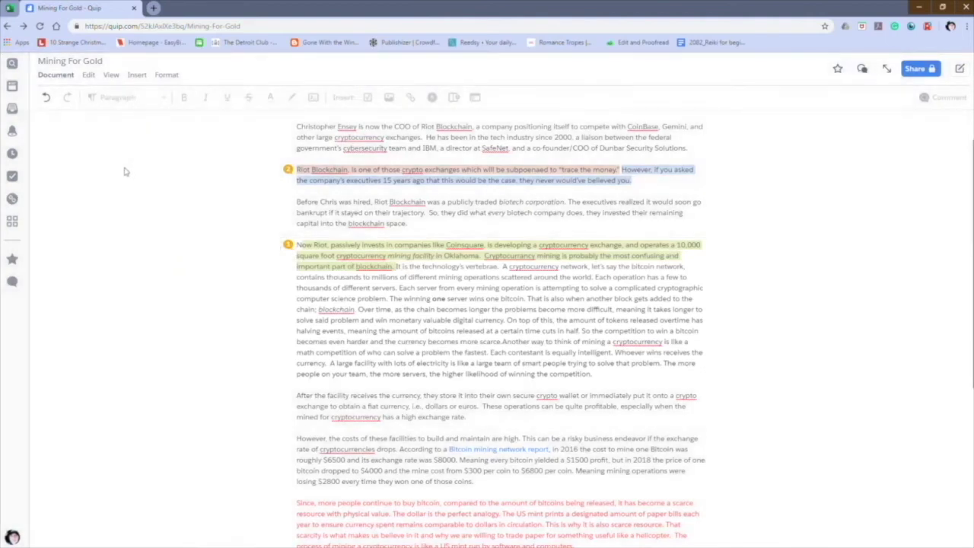
{"action": "scroll", "coordinate": [215, 315], "scroll_direction": "down", "scroll_amount": 4}
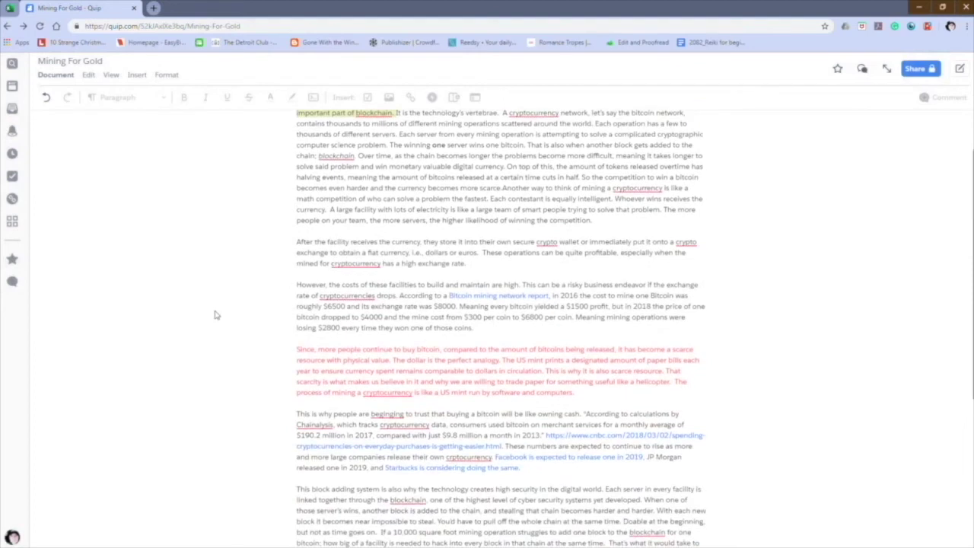
{"action": "scroll", "coordinate": [215, 315], "scroll_direction": "up", "scroll_amount": 3}
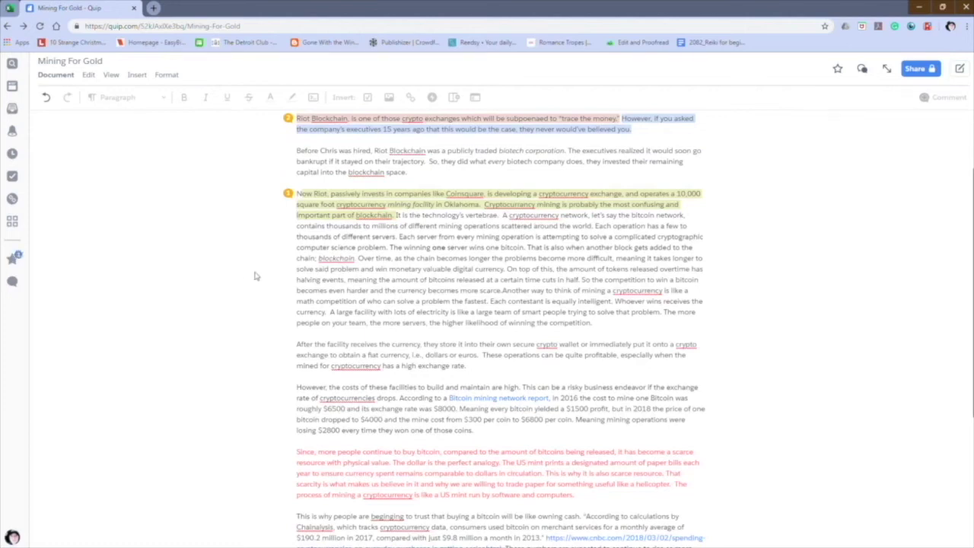
{"action": "scroll", "coordinate": [255, 276], "scroll_direction": "down", "scroll_amount": 5}
{"action": "scroll", "coordinate": [256, 278], "scroll_direction": "up", "scroll_amount": 3}
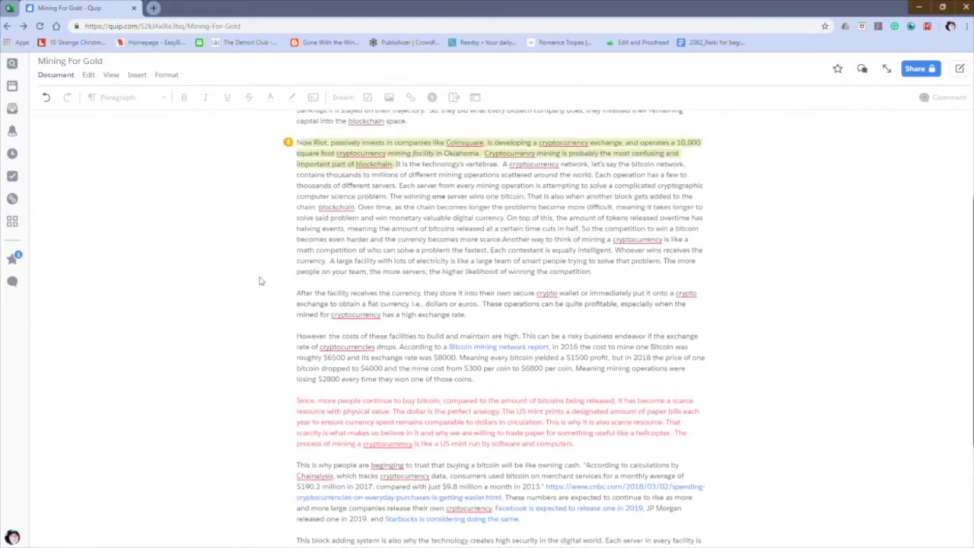
{"action": "scroll", "coordinate": [263, 305], "scroll_direction": "down", "scroll_amount": 4}
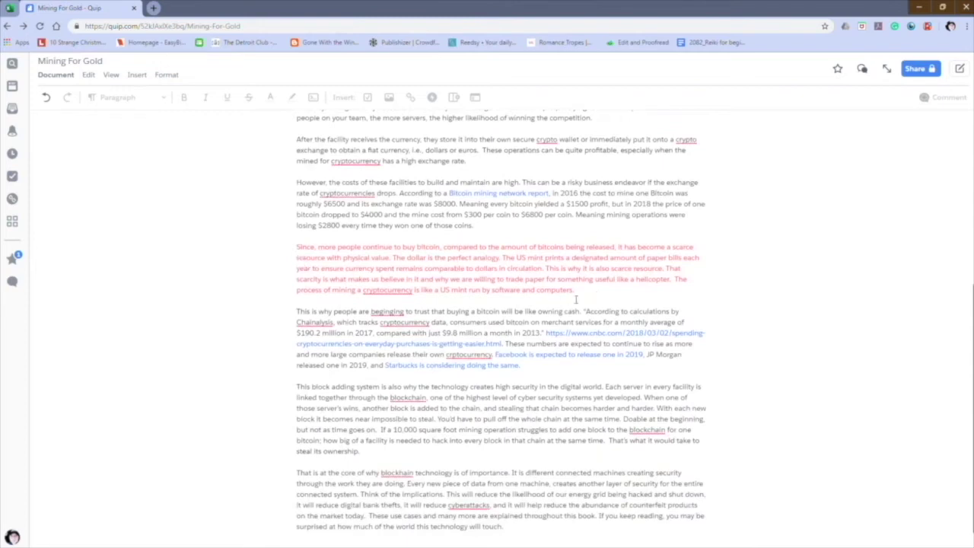
{"action": "left_click_drag", "start_coordinate": [580, 297], "coordinate": [292, 251]}
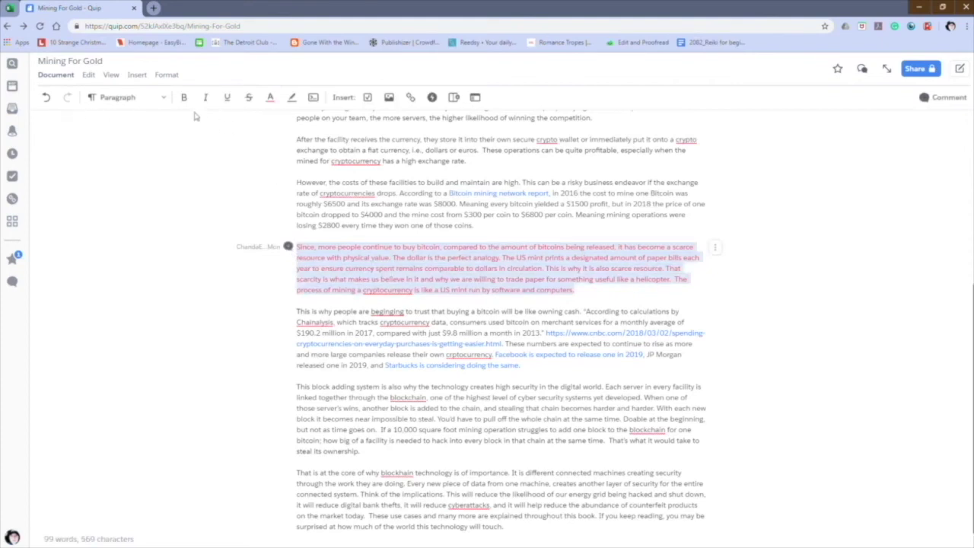
{"action": "left_click", "coordinate": [272, 98]}
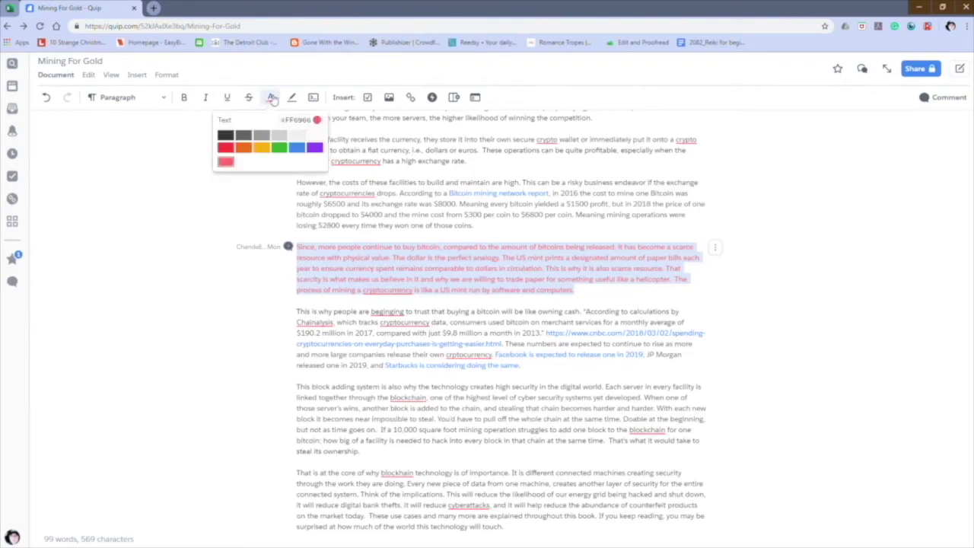
{"action": "left_click", "coordinate": [233, 233]}
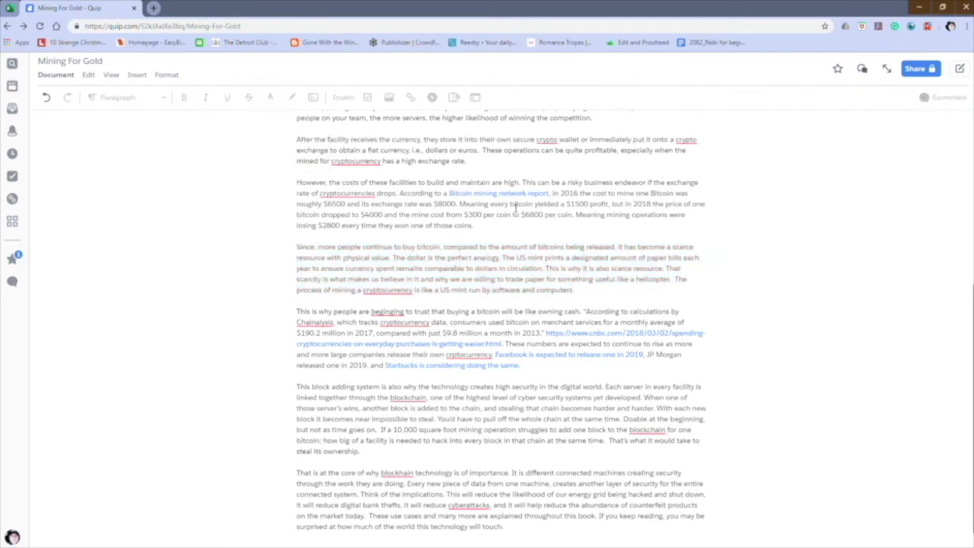
{"action": "key", "text": "ctrl+z"}
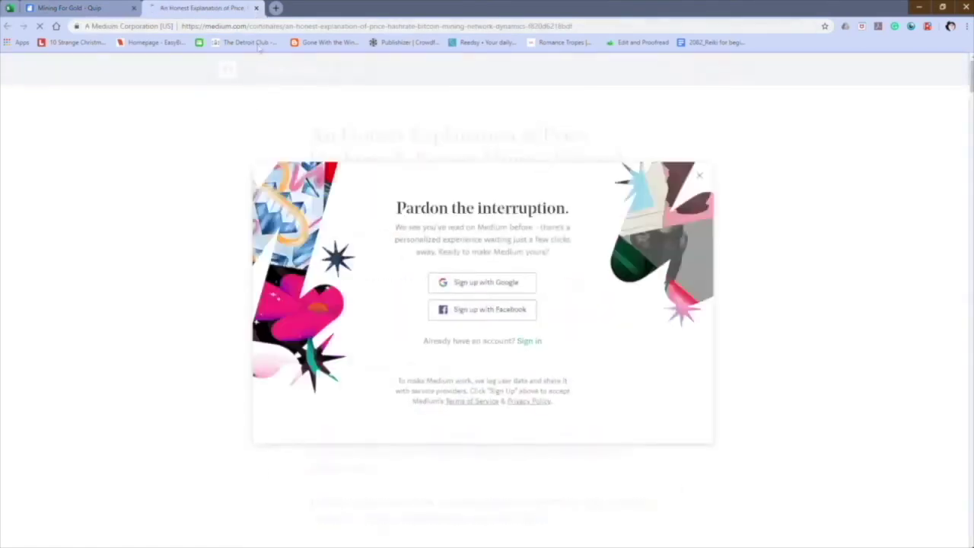
- Close the Medium article tab to get back to the Mining For Gold draft
{"action": "left_click", "coordinate": [255, 7]}
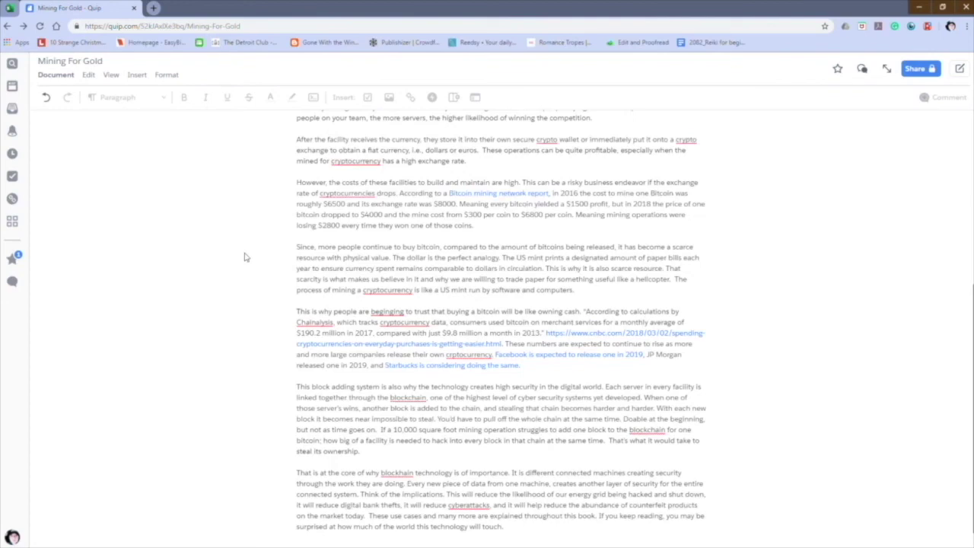
- Break the mining paragraph before 'Another way to think' and before 'A cryptocurrency network'
{"action": "scroll", "coordinate": [244, 257], "scroll_direction": "down", "scroll_amount": 1}
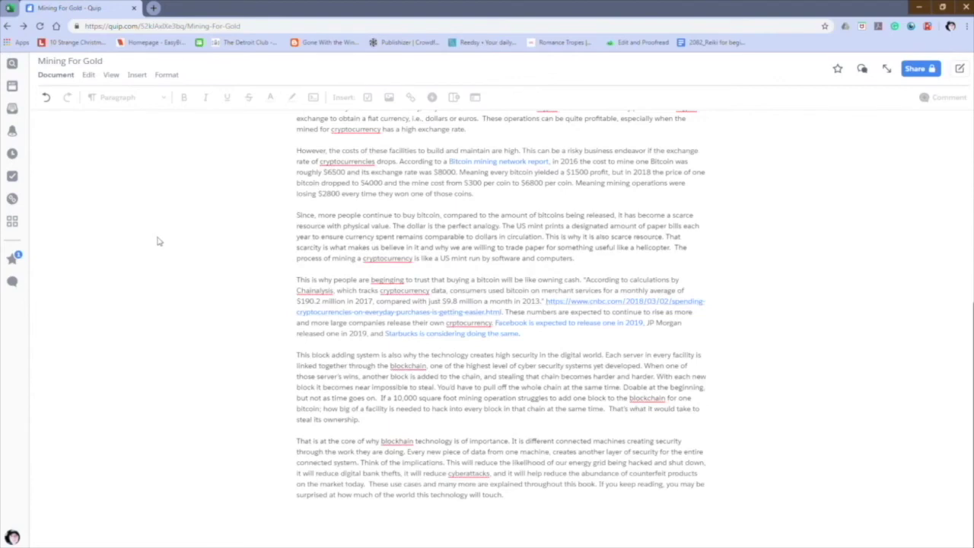
{"action": "scroll", "coordinate": [159, 241], "scroll_direction": "up", "scroll_amount": 4}
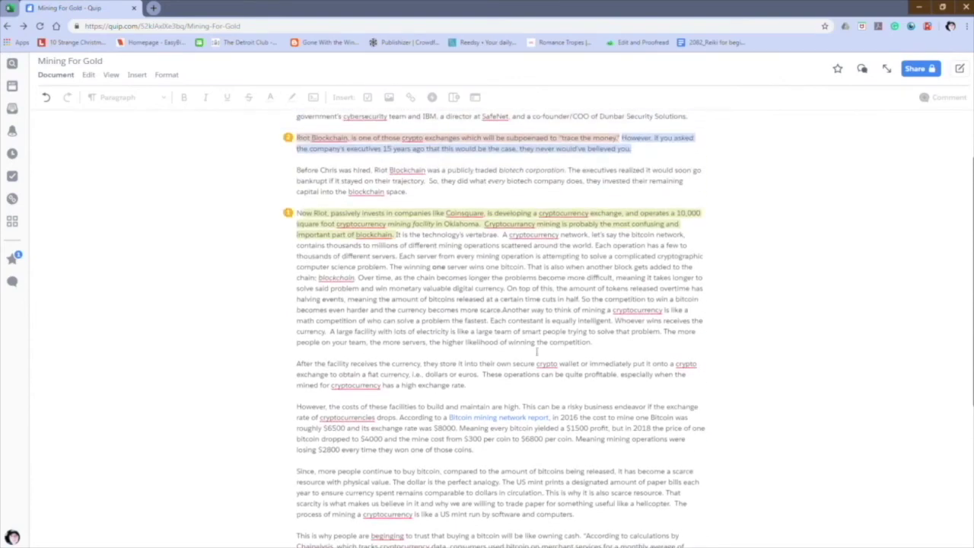
{"action": "left_click", "coordinate": [504, 311]}
{"action": "key", "text": "Return"}
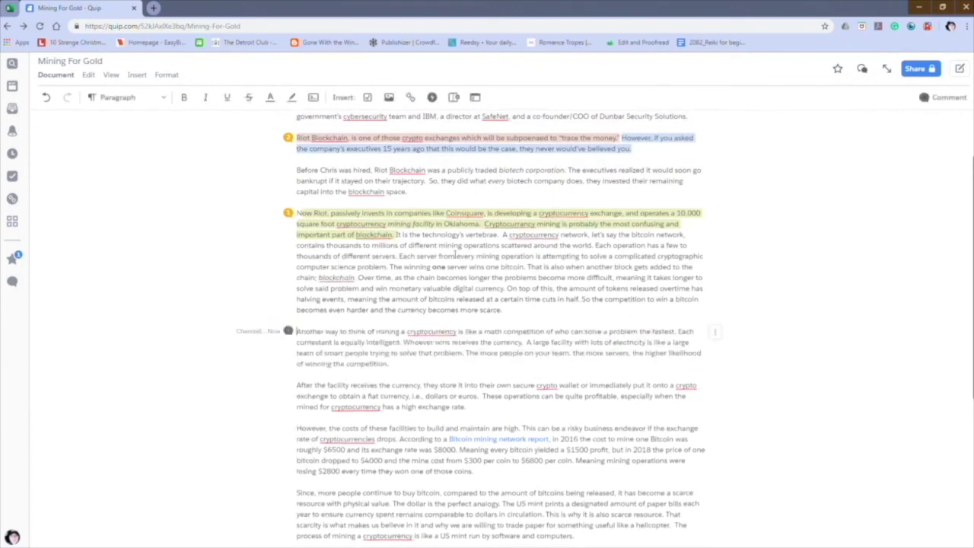
{"action": "left_click", "coordinate": [501, 238]}
{"action": "key", "text": "Return"}
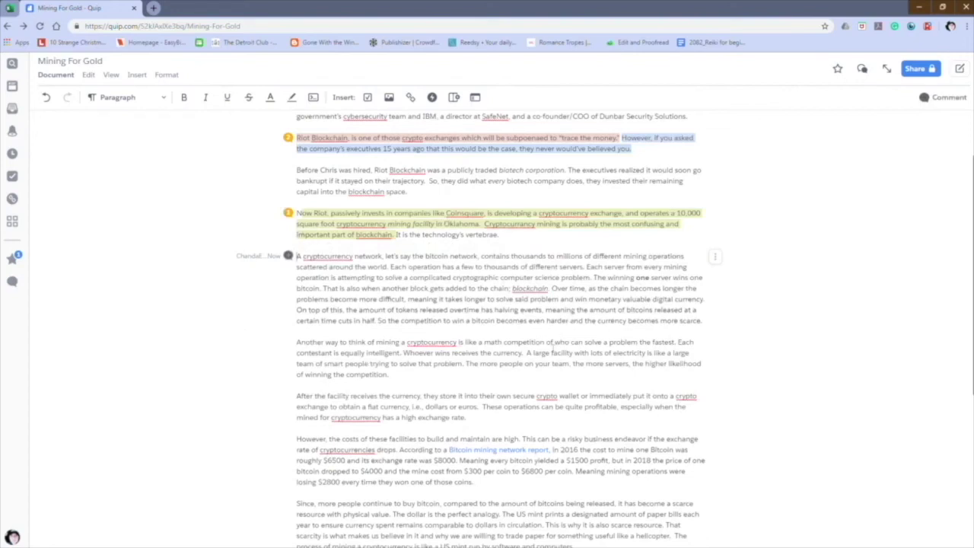
{"action": "left_click", "coordinate": [551, 344]}
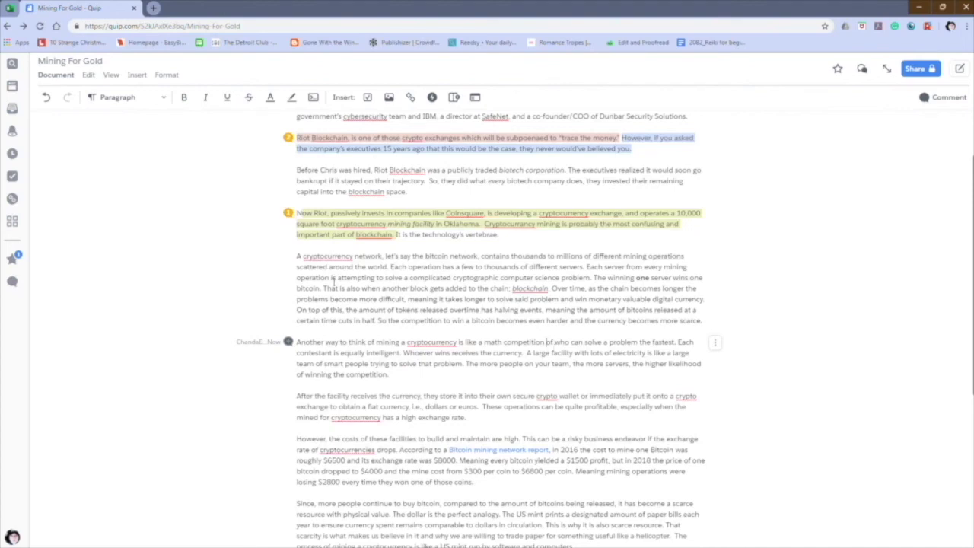
{"action": "scroll", "coordinate": [332, 281], "scroll_direction": "down", "scroll_amount": 5}
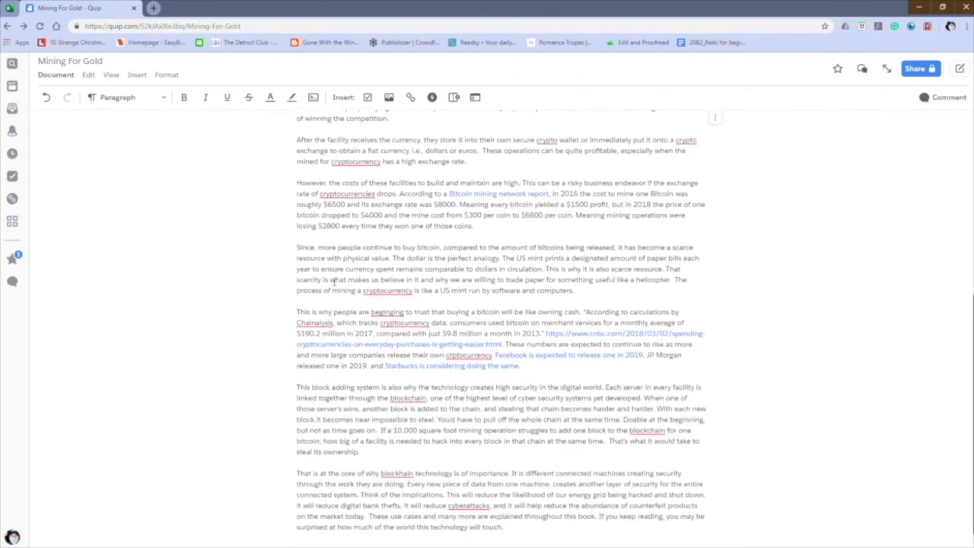
{"action": "scroll", "coordinate": [333, 281], "scroll_direction": "down", "scroll_amount": 1}
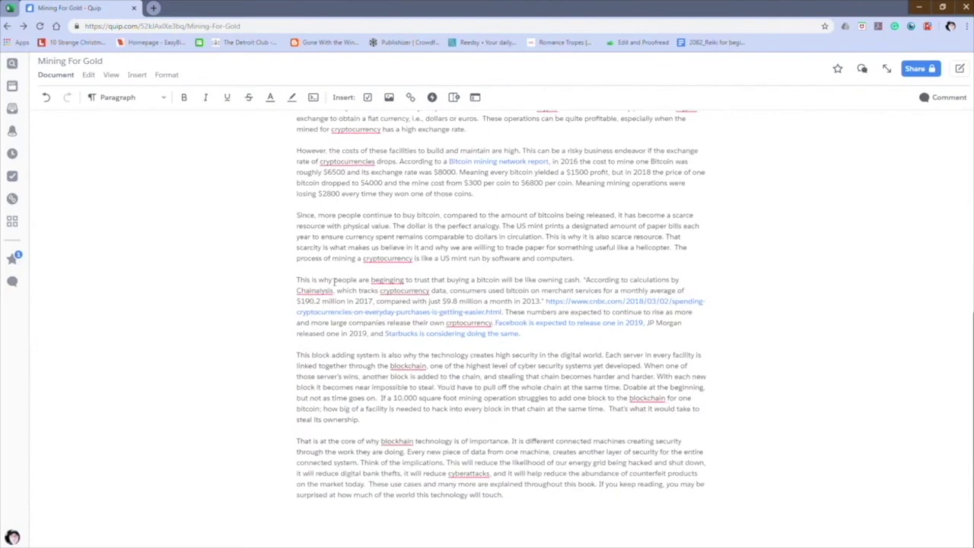
{"action": "key", "text": "ctrl+f"}
{"action": "type", "text": "that"}
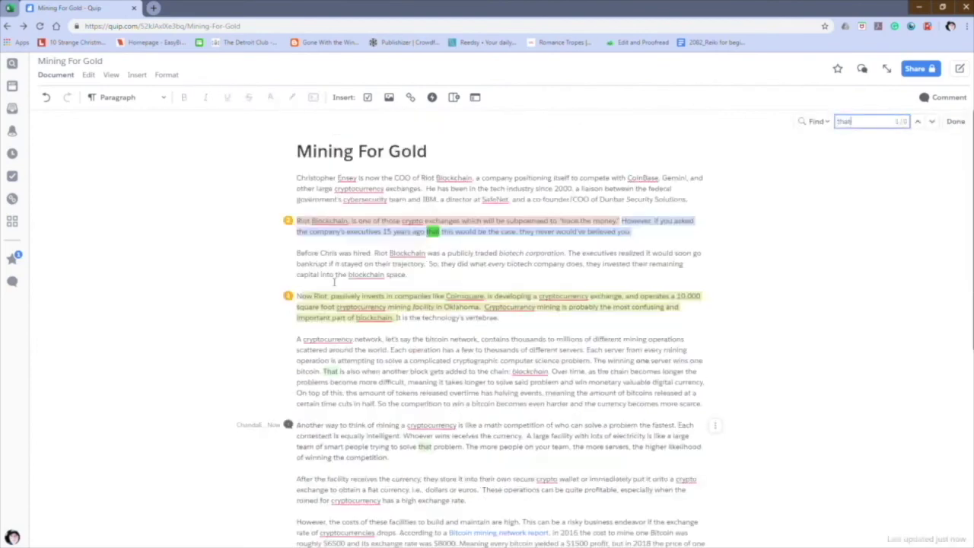
{"action": "scroll", "coordinate": [315, 318], "scroll_direction": "down", "scroll_amount": 3}
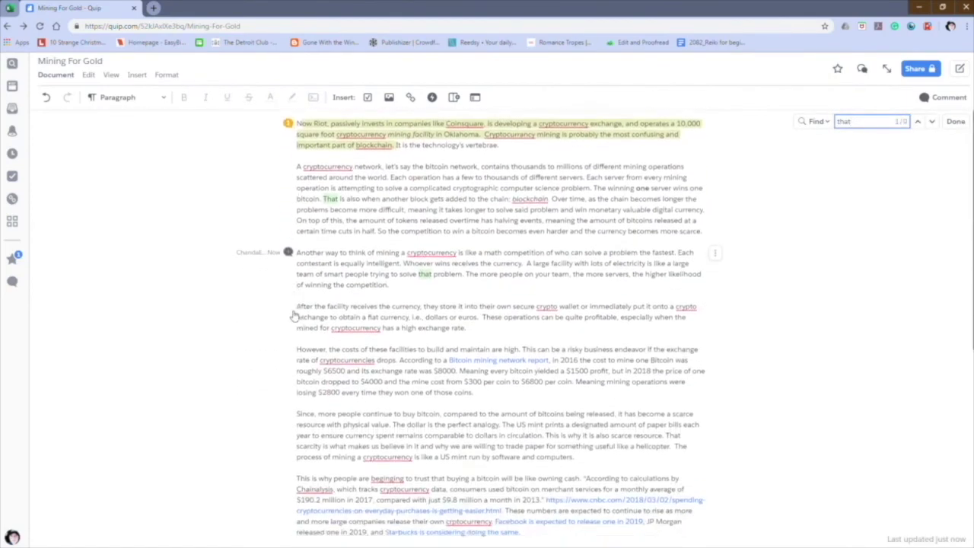
{"action": "scroll", "coordinate": [294, 315], "scroll_direction": "down", "scroll_amount": 5}
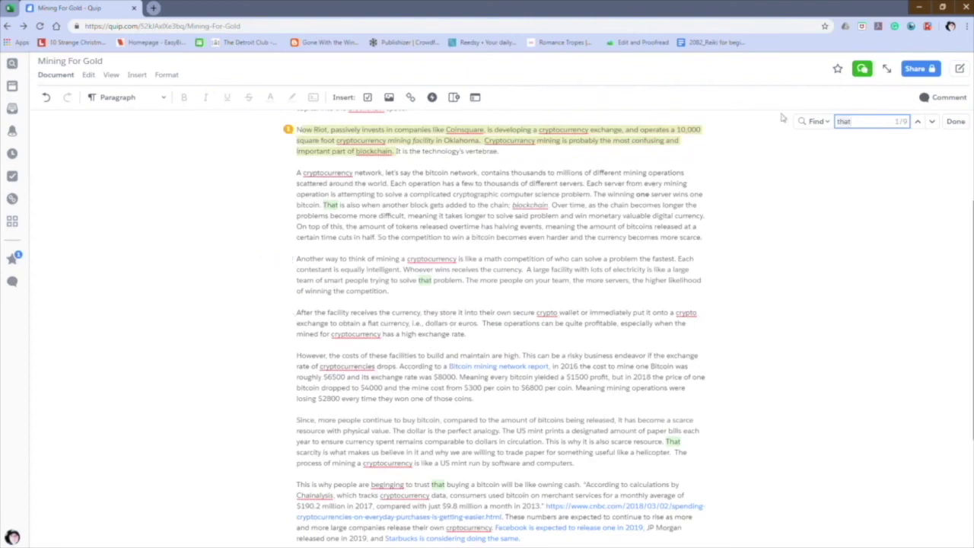
{"action": "key", "text": "BackSpace"}
{"action": "key", "text": "BackSpace"}
{"action": "key", "text": "BackSpace"}
{"action": "key", "text": "BackSpace"}
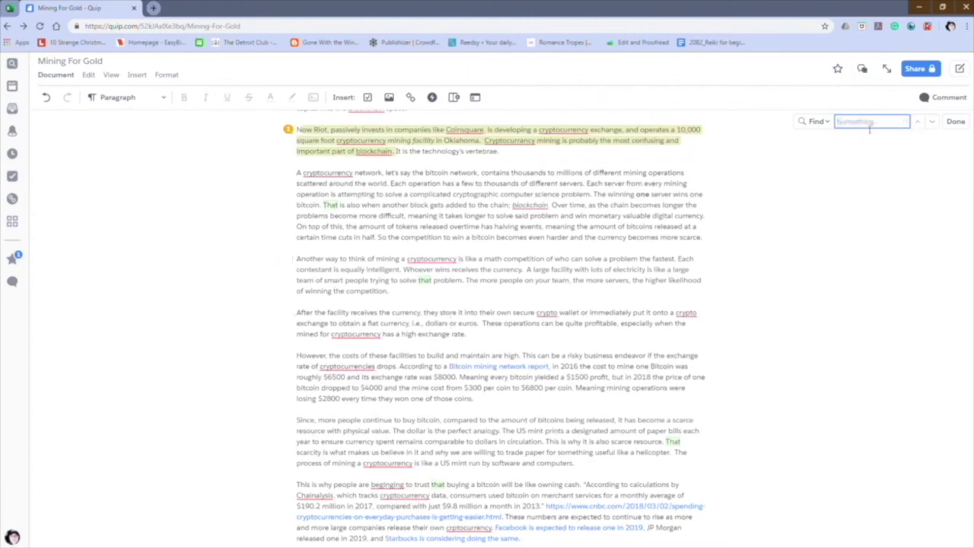
{"action": "type", "text": "which"}
{"action": "key", "text": "BackSpace"}
{"action": "key", "text": "BackSpace"}
{"action": "key", "text": "BackSpace"}
{"action": "key", "text": "BackSpace"}
{"action": "key", "text": "BackSpace"}
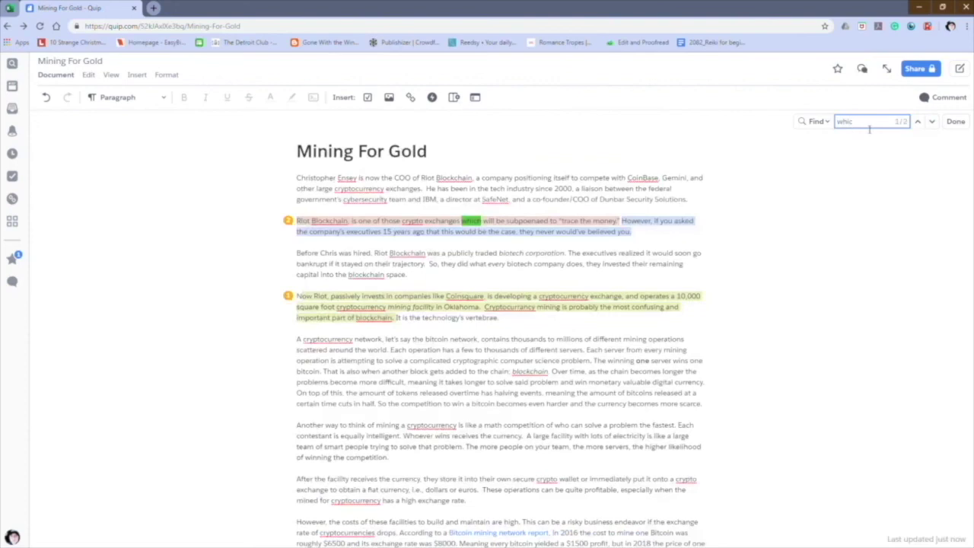
{"action": "type", "text": "who"}
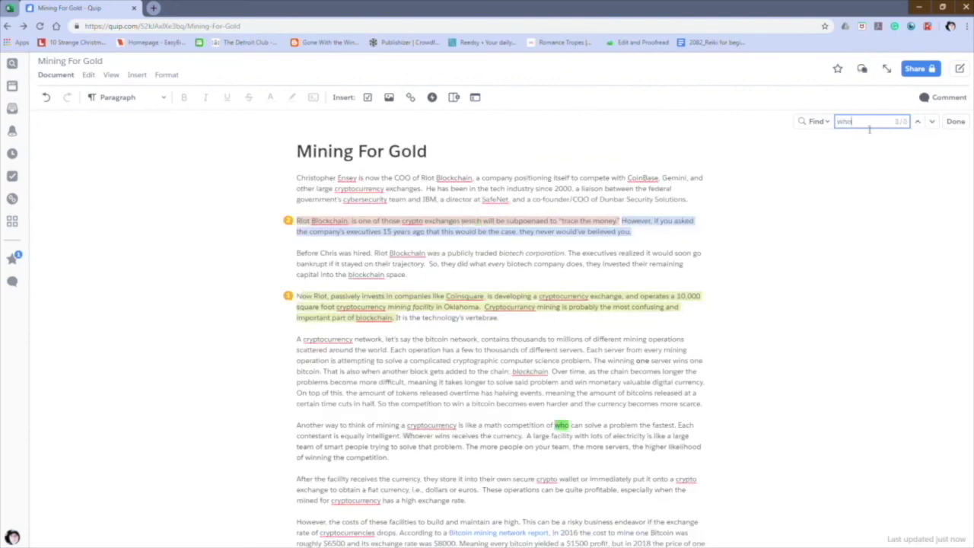
{"action": "key", "text": "BackSpace"}
{"action": "key", "text": "BackSpace"}
{"action": "key", "text": "BackSpace"}
{"action": "type", "text": "just"}
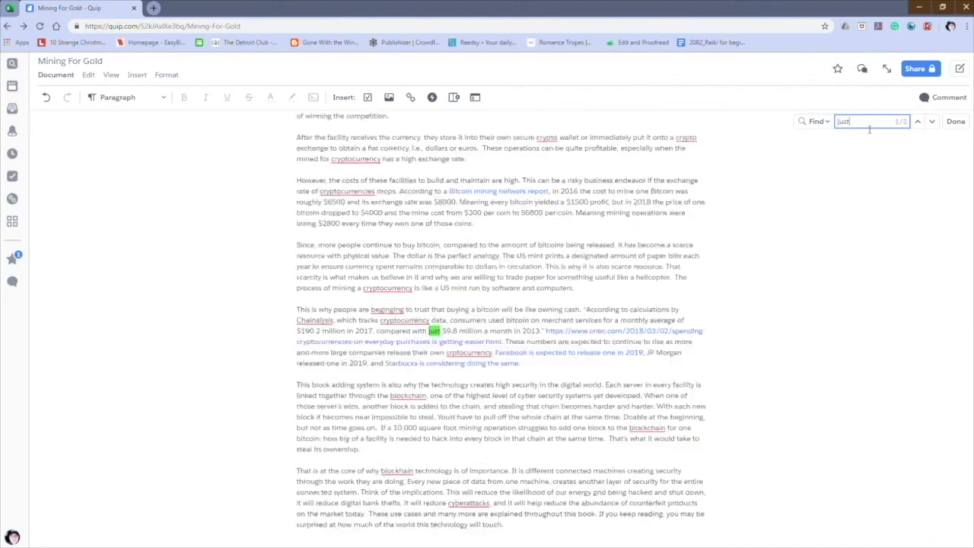
{"action": "scroll", "coordinate": [459, 267], "scroll_direction": "down", "scroll_amount": 1}
{"action": "scroll", "coordinate": [459, 267], "scroll_direction": "up", "scroll_amount": 5}
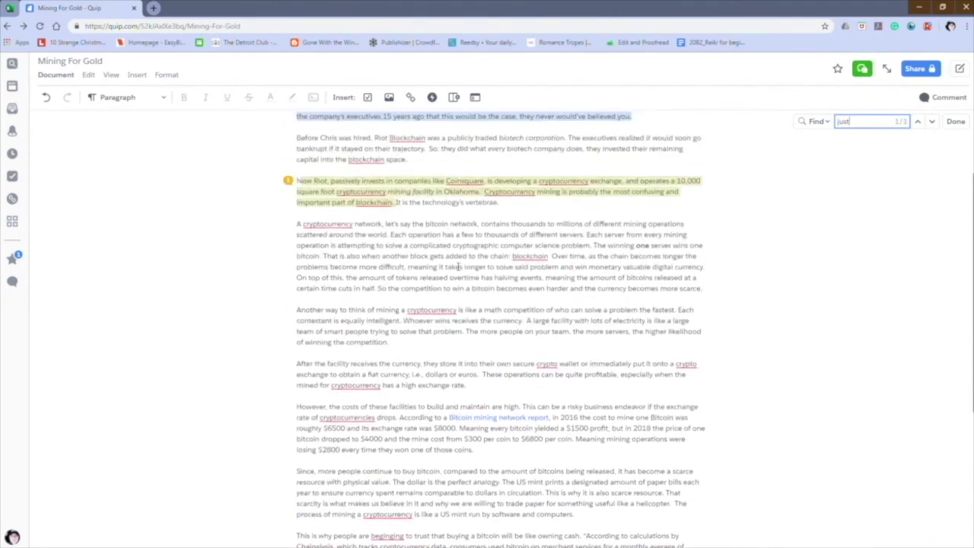
{"action": "scroll", "coordinate": [459, 267], "scroll_direction": "up", "scroll_amount": 3}
{"action": "scroll", "coordinate": [459, 267], "scroll_direction": "down", "scroll_amount": 8}
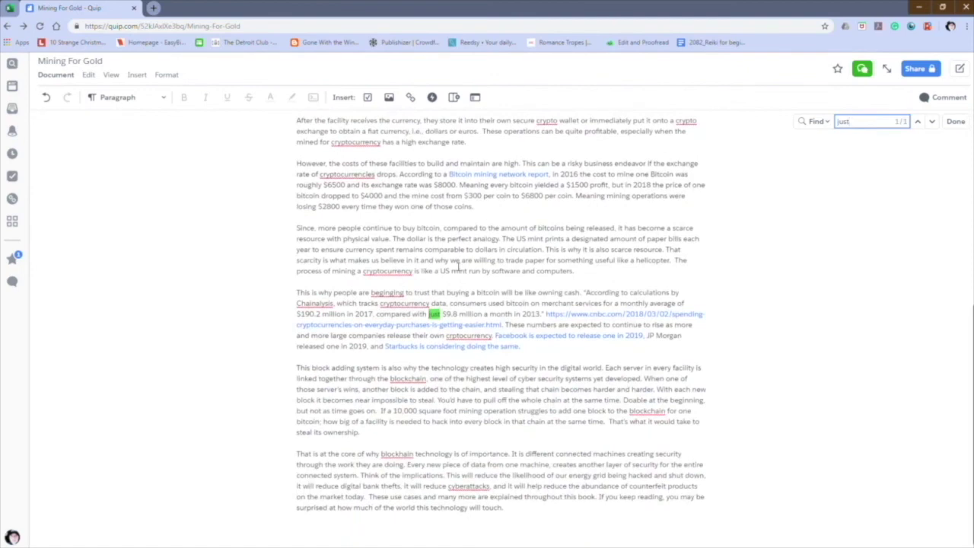
{"action": "left_click", "coordinate": [955, 122]}
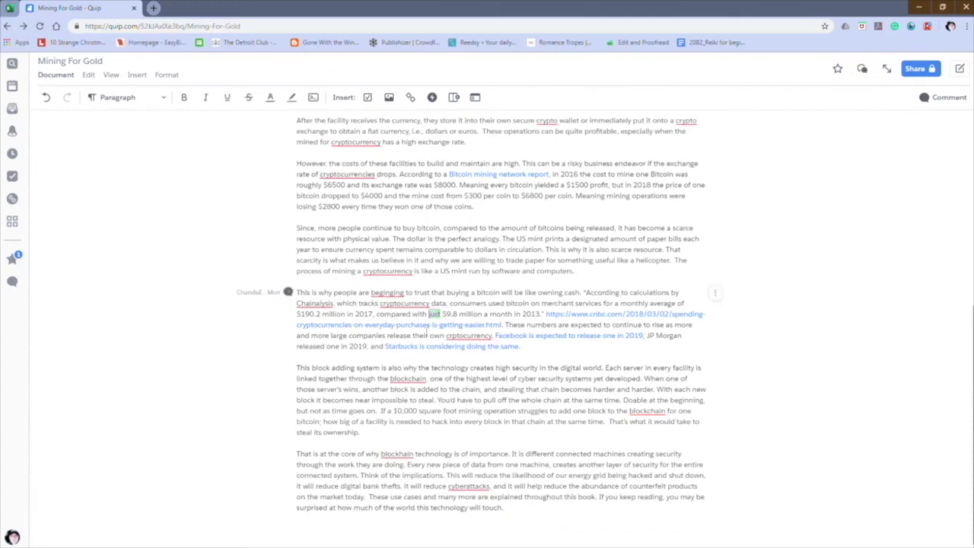
{"action": "left_click", "coordinate": [540, 294]}
{"action": "scroll", "coordinate": [355, 237], "scroll_direction": "up", "scroll_amount": 2}
{"action": "scroll", "coordinate": [354, 237], "scroll_direction": "up", "scroll_amount": 3}
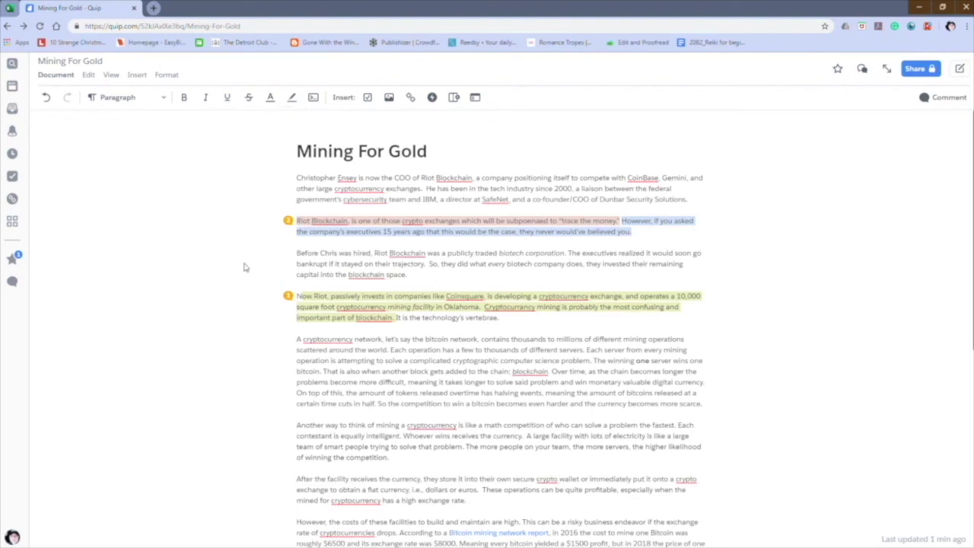
{"action": "scroll", "coordinate": [244, 267], "scroll_direction": "down", "scroll_amount": 5}
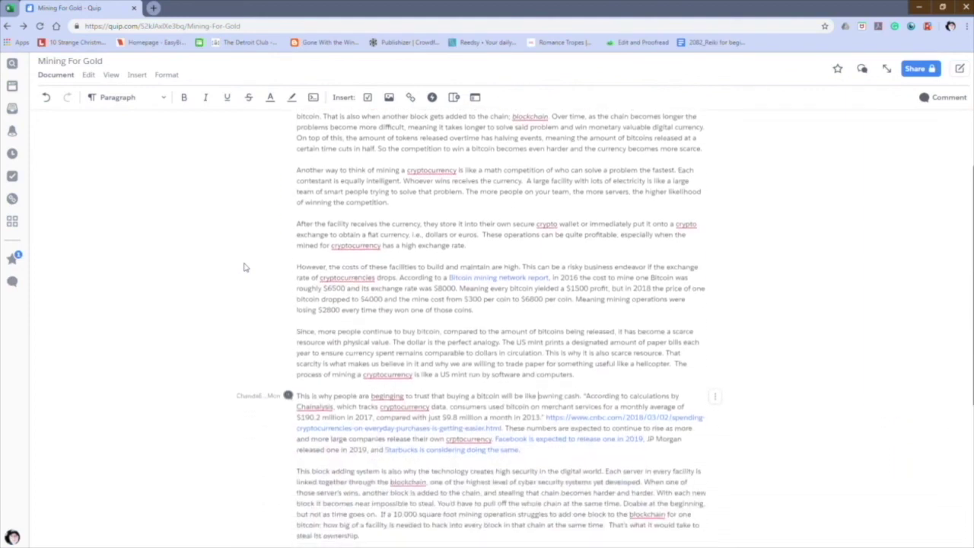
{"action": "scroll", "coordinate": [244, 267], "scroll_direction": "down", "scroll_amount": 1}
{"action": "scroll", "coordinate": [245, 267], "scroll_direction": "up", "scroll_amount": 6}
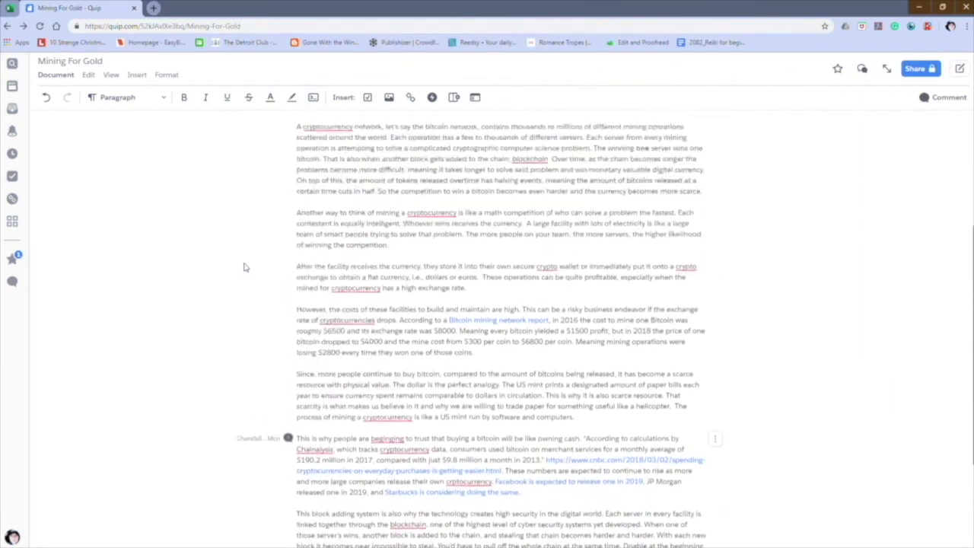